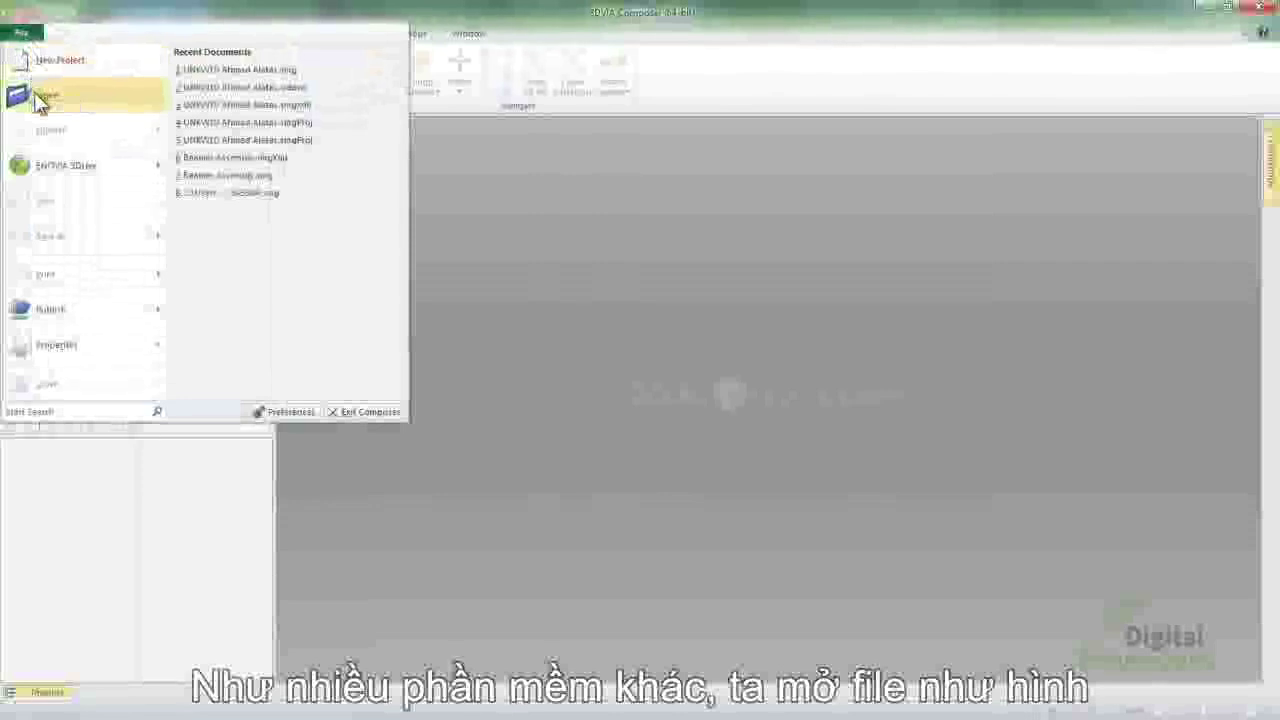
Step: Open the UNKW10 SolidWorks assembly from the Composer Getting Start Mini 01 folder, reviewing its configuration and import options
click(42, 93)
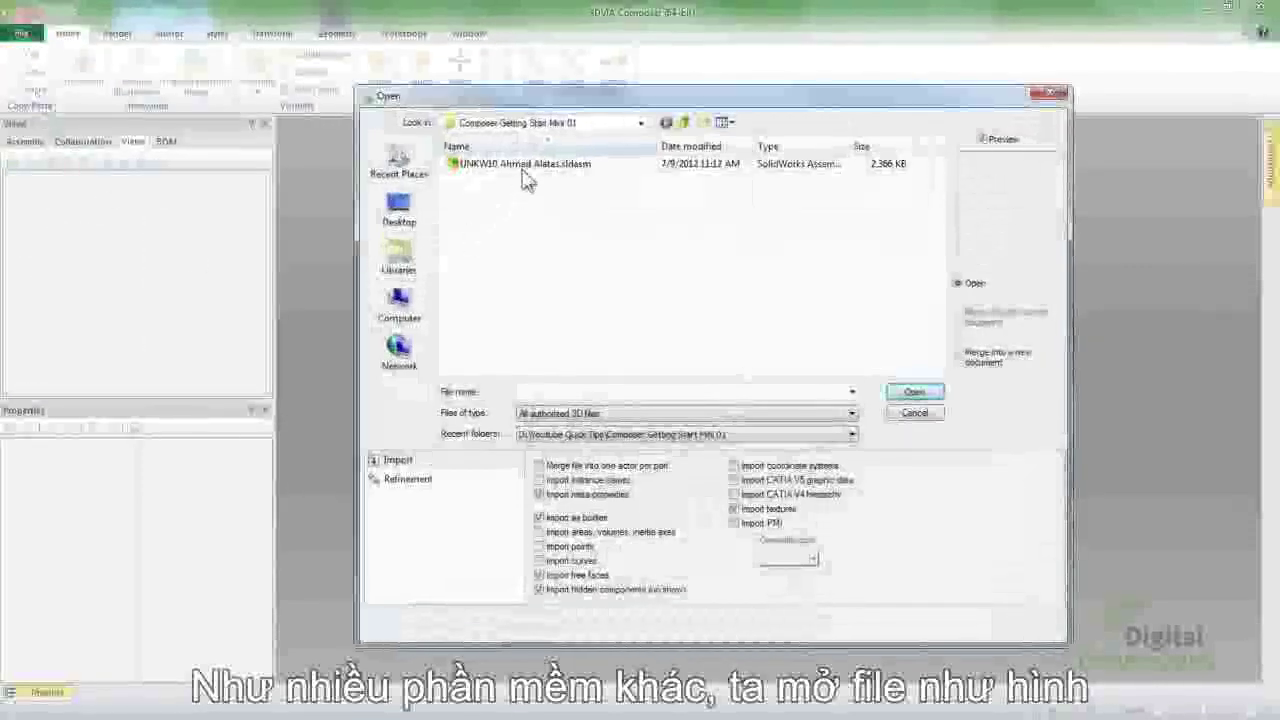
click(522, 164)
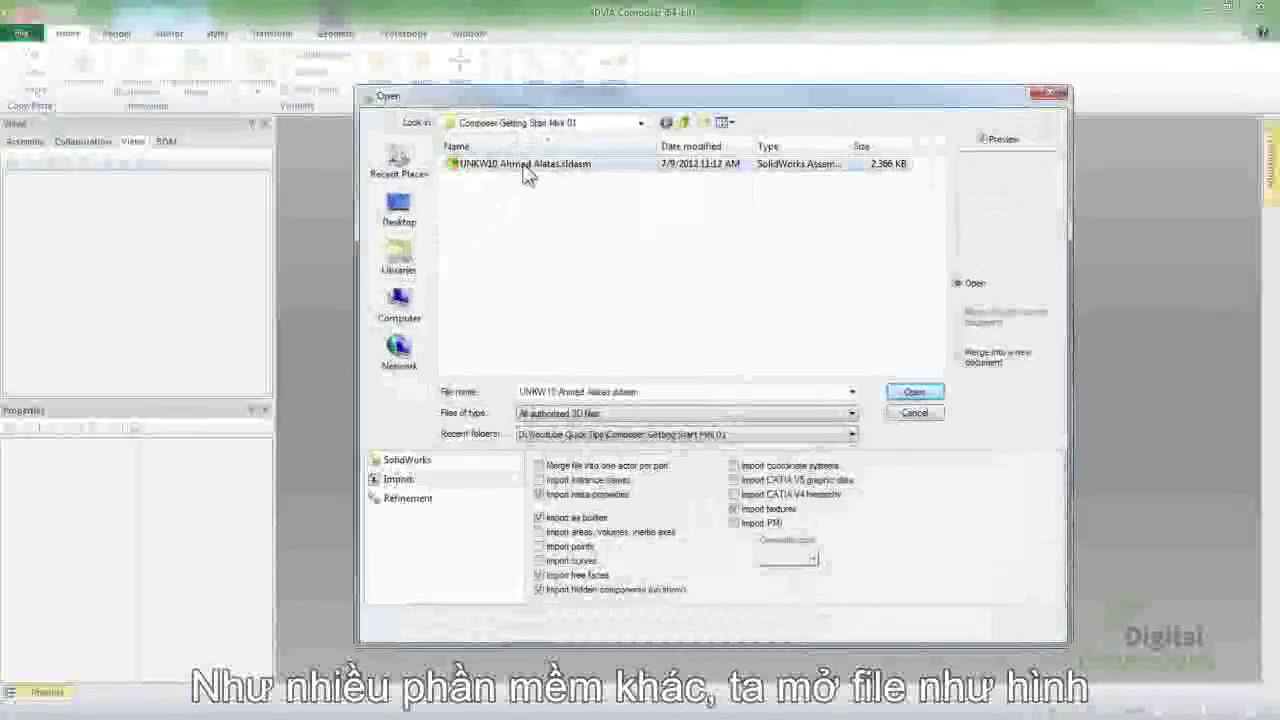
click(417, 462)
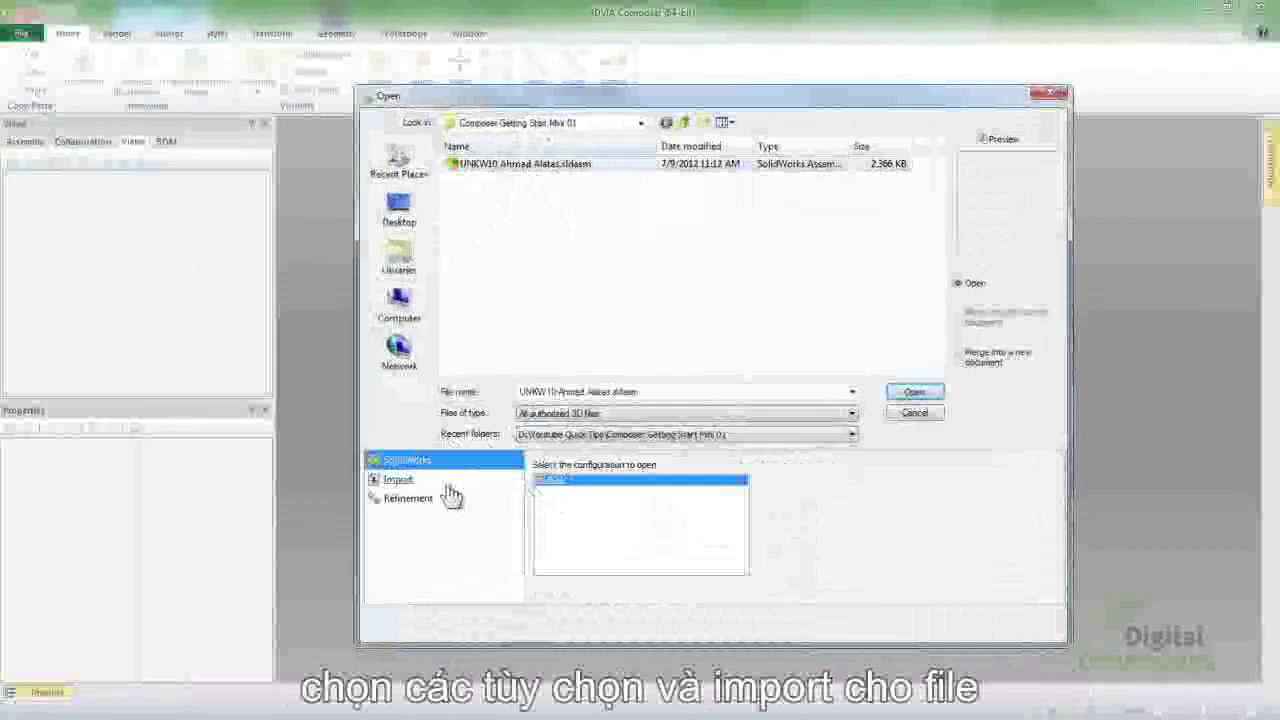
click(399, 481)
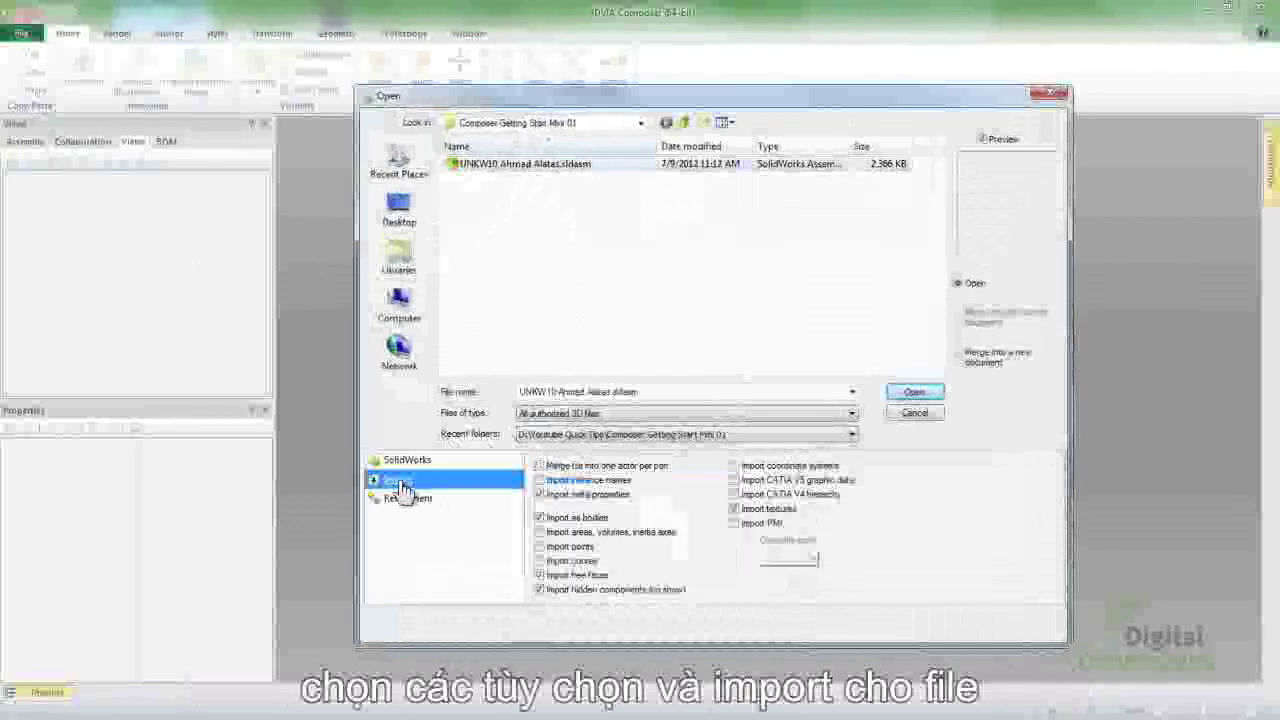
click(630, 517)
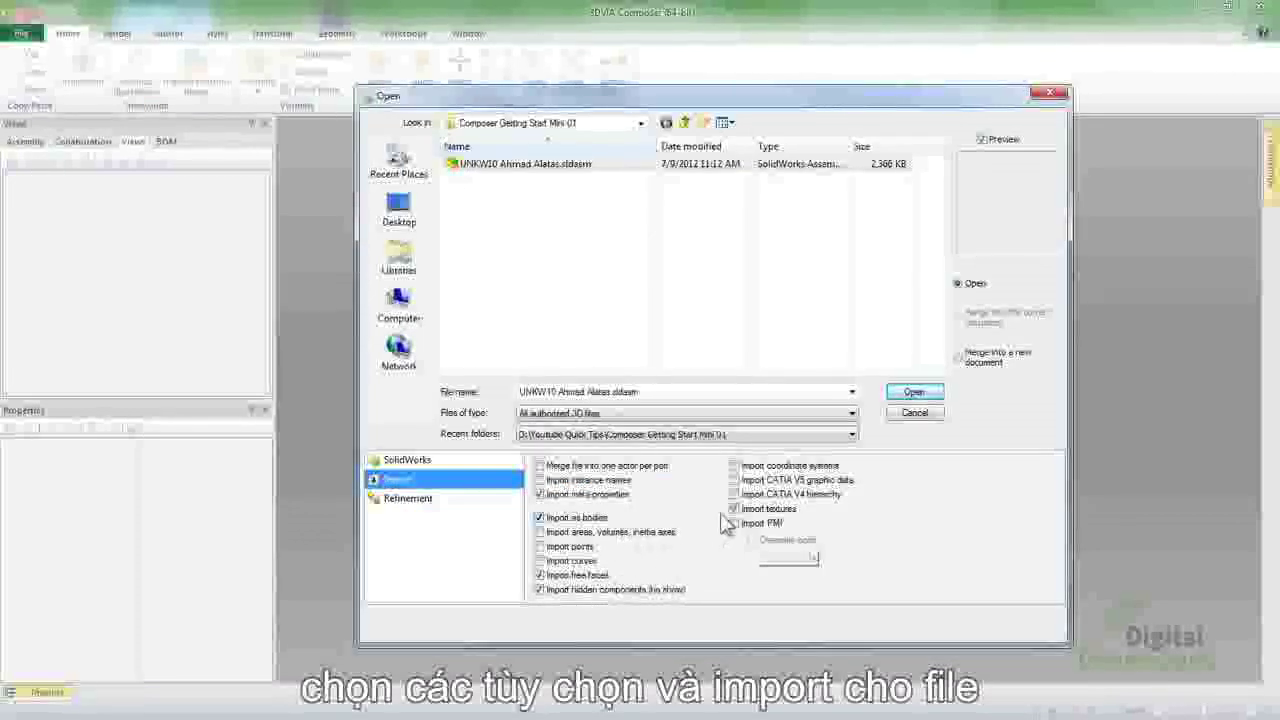
click(924, 395)
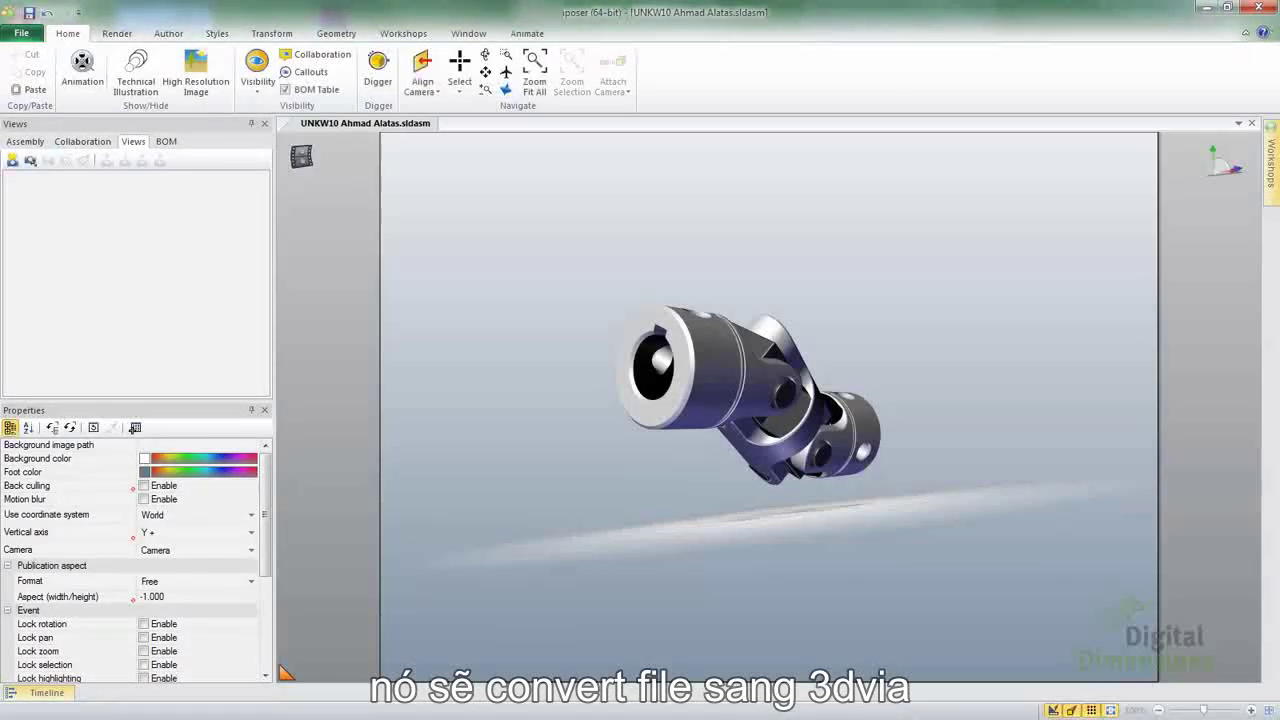
Step: Review the signature, SMG output, animation, history and rights options, and save the assembly as a 3DVIA Composer (.smg) file
click(22, 36)
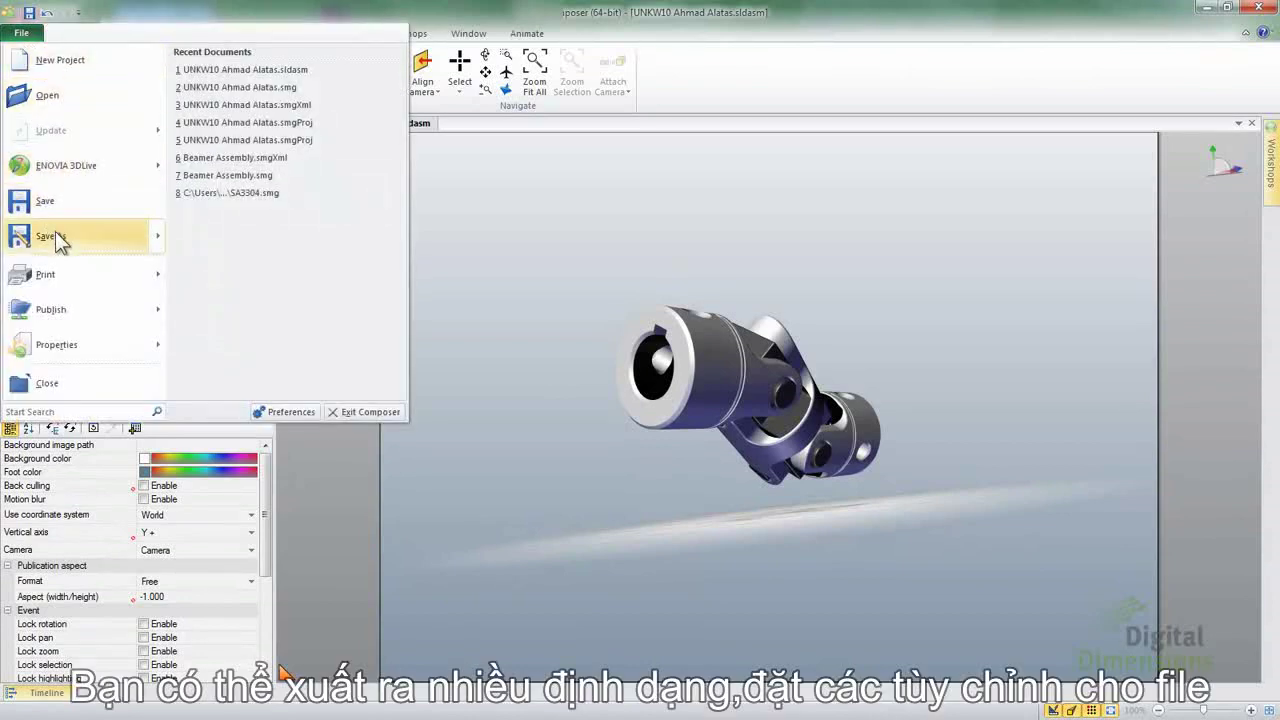
mouse_move(57, 242)
click(286, 86)
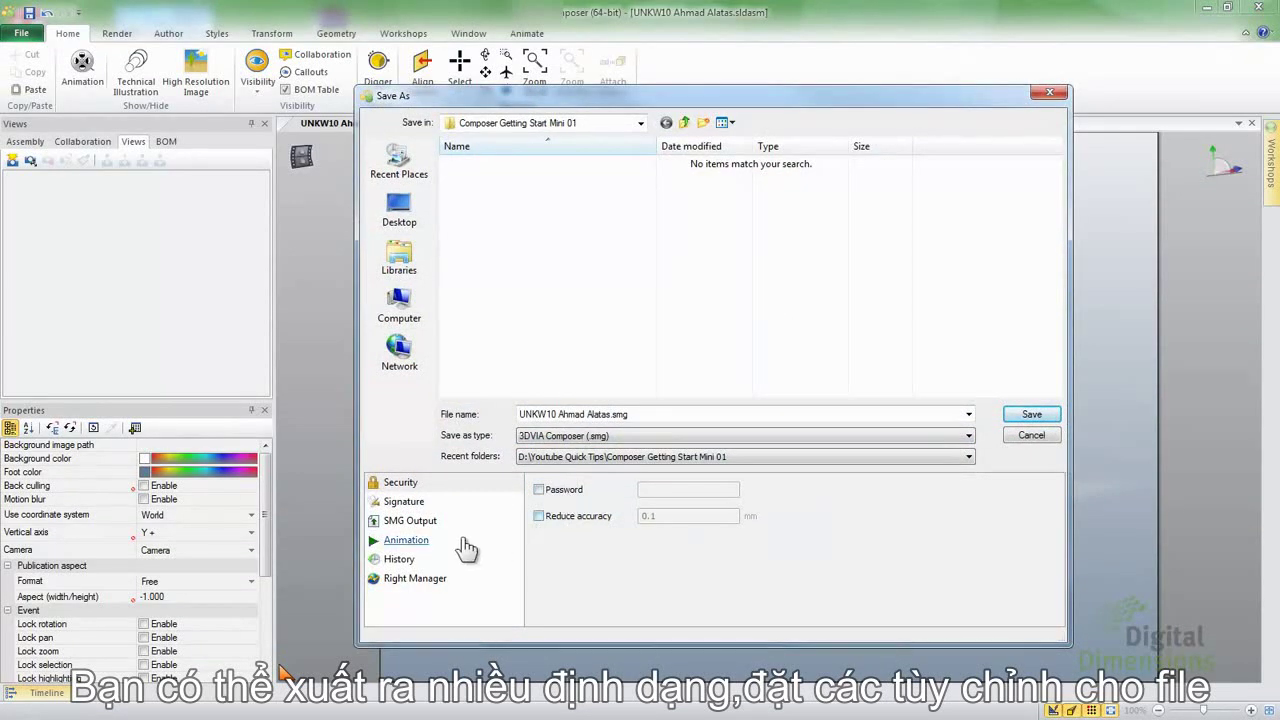
click(410, 508)
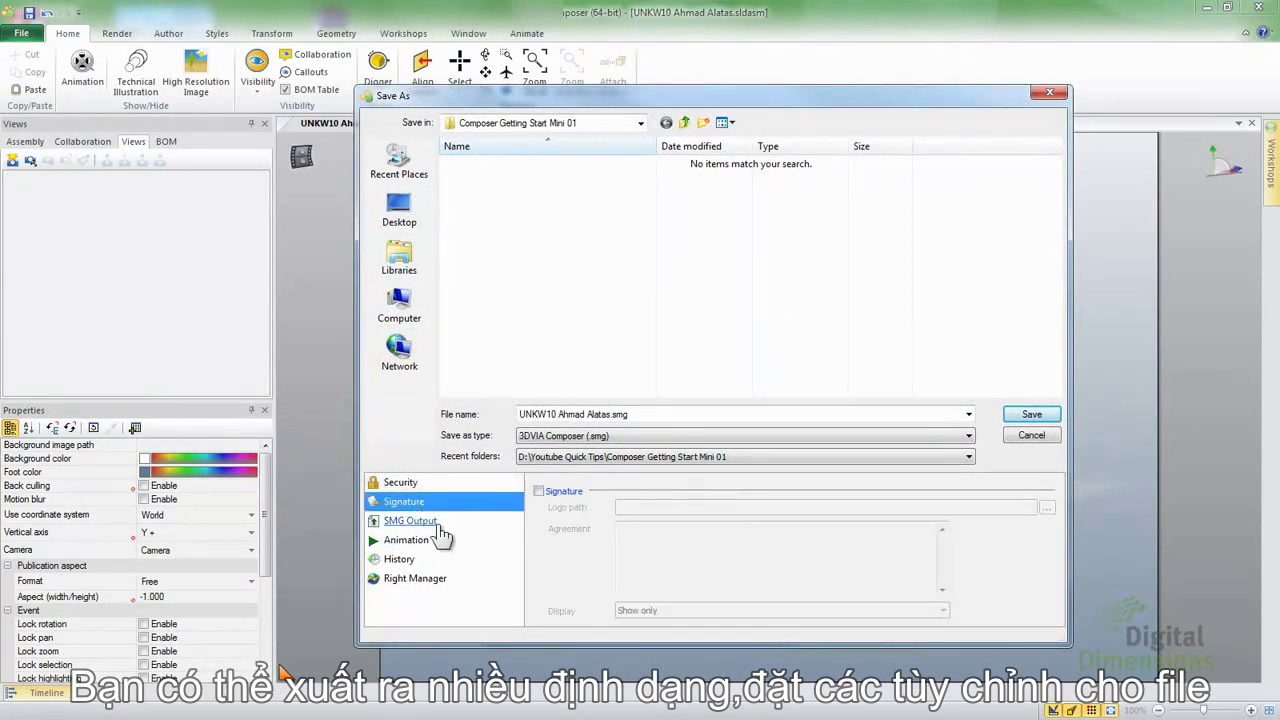
click(425, 522)
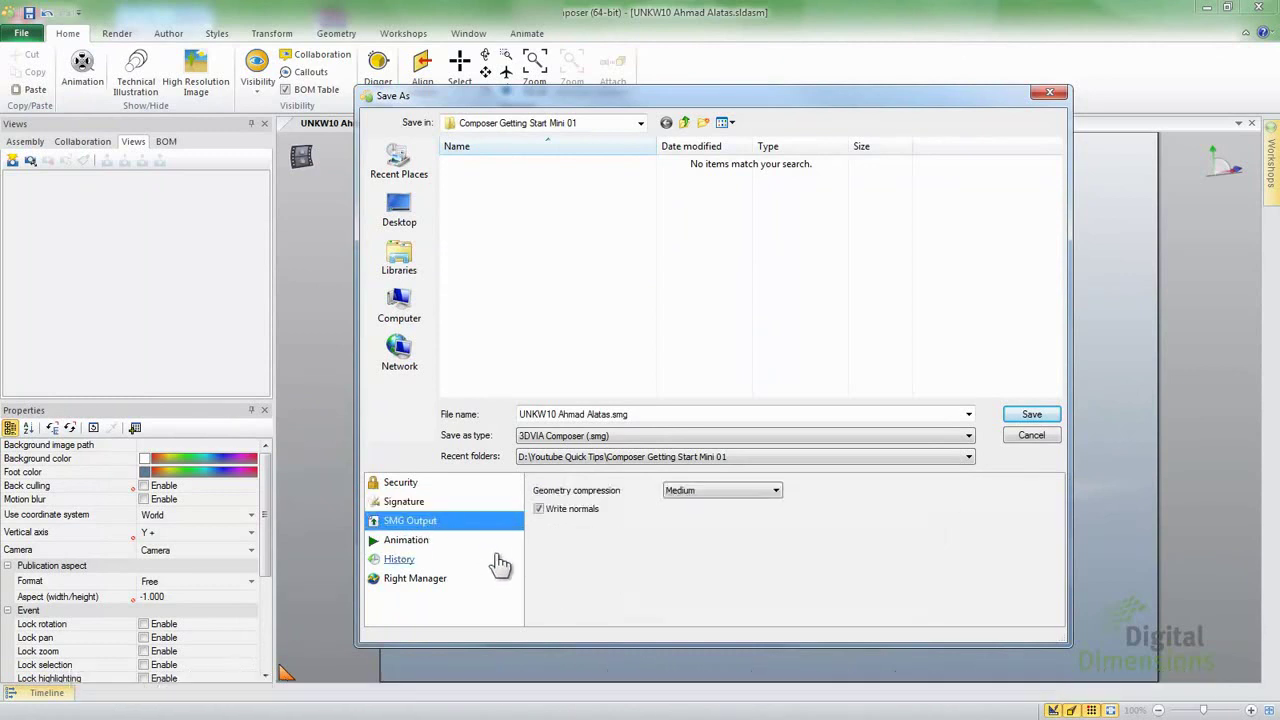
click(416, 541)
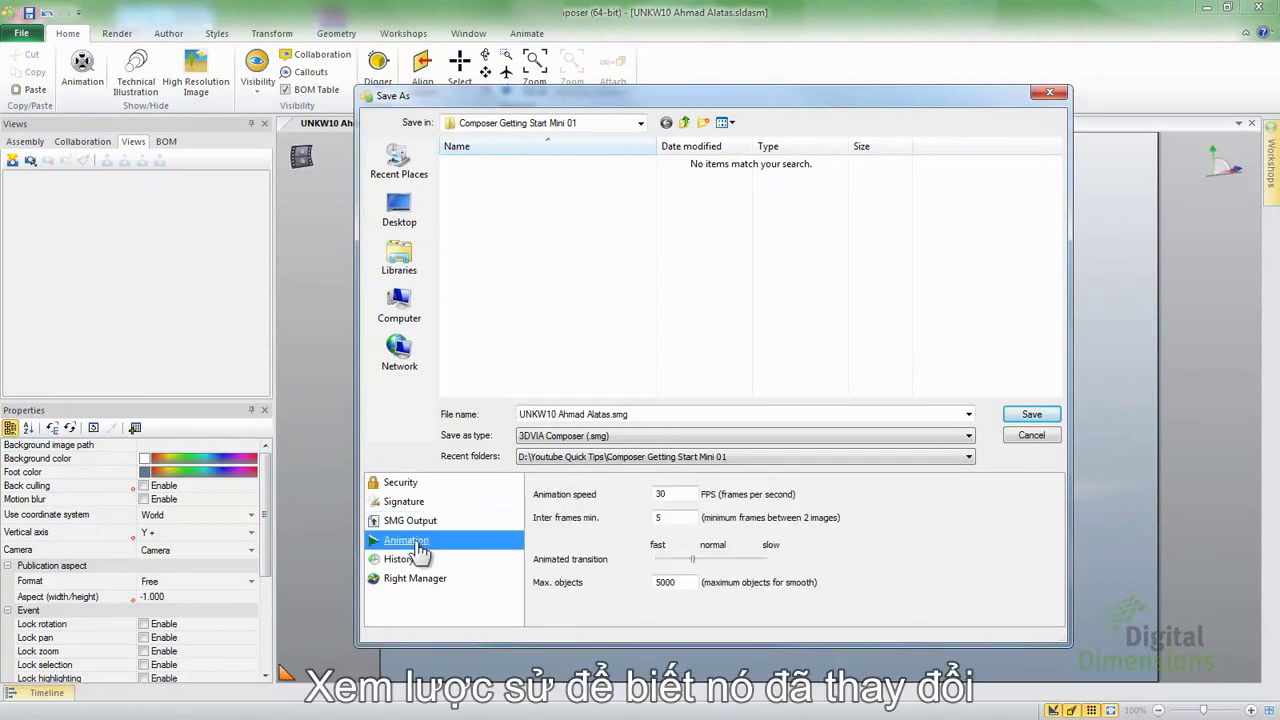
click(400, 559)
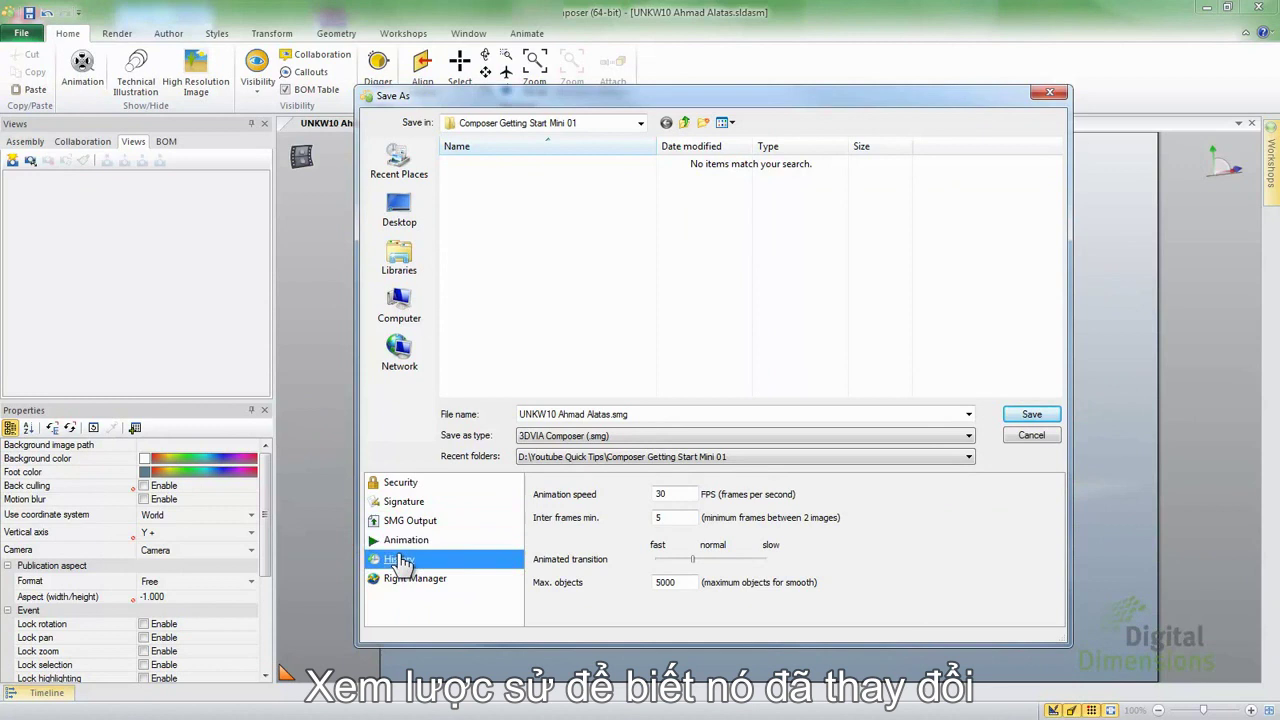
click(413, 580)
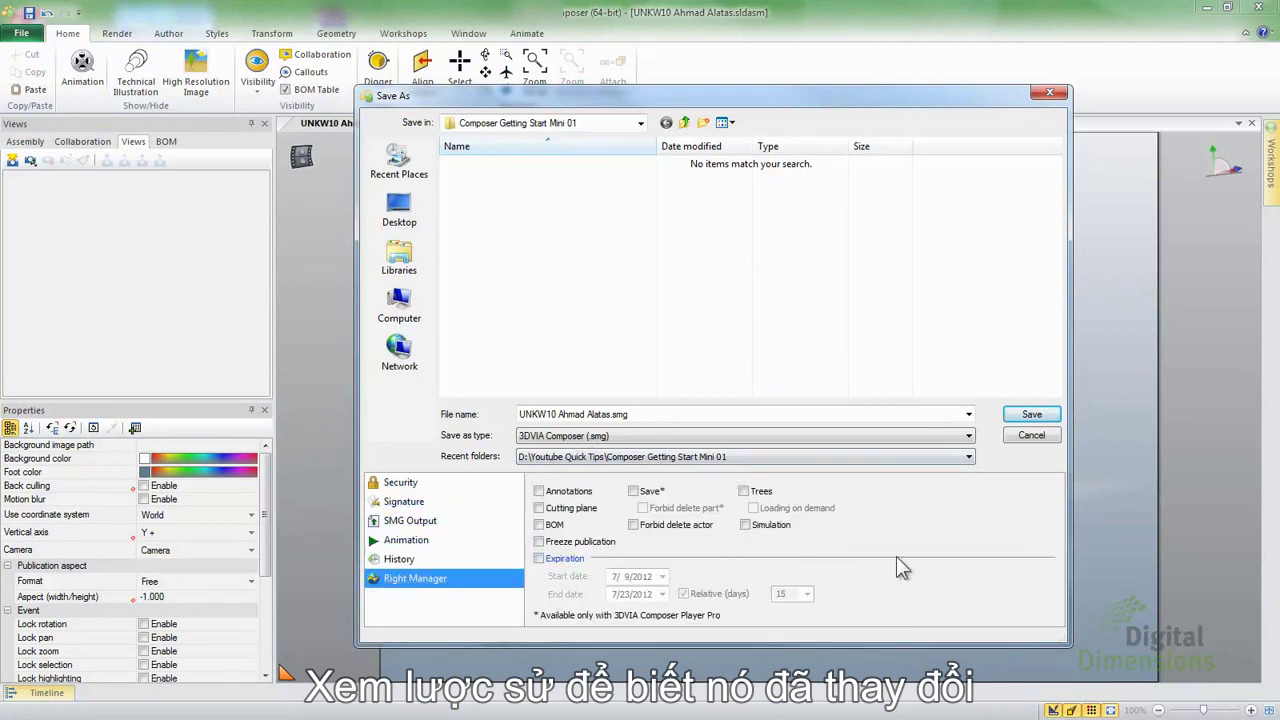
click(1032, 414)
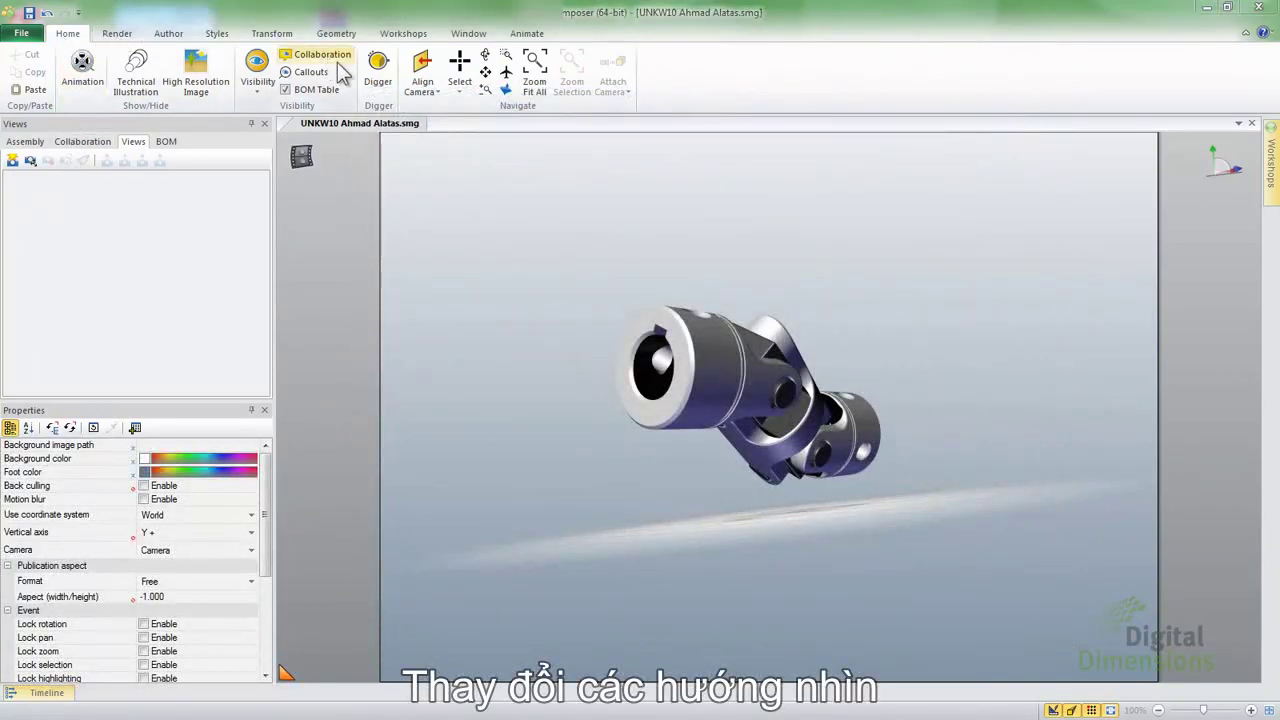
Step: Align the camera to 3/4 X+ Y+ Z+ and capture that orientation as a new view
click(420, 90)
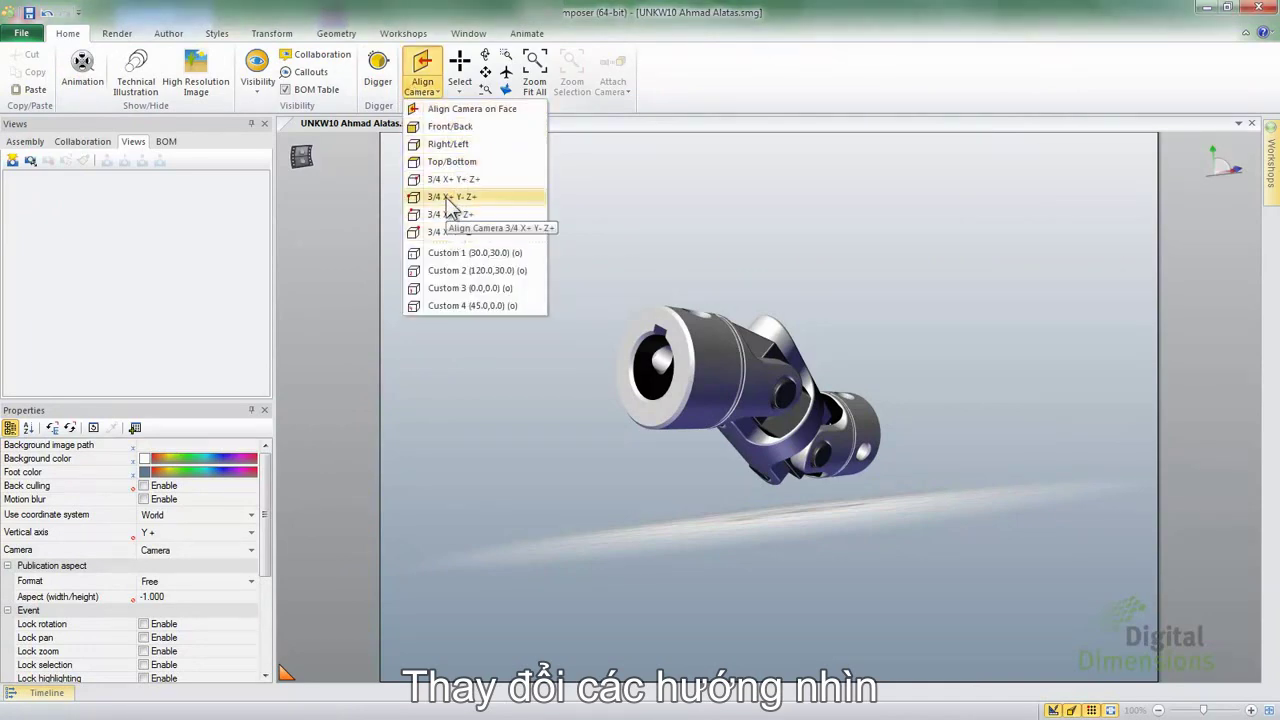
click(446, 183)
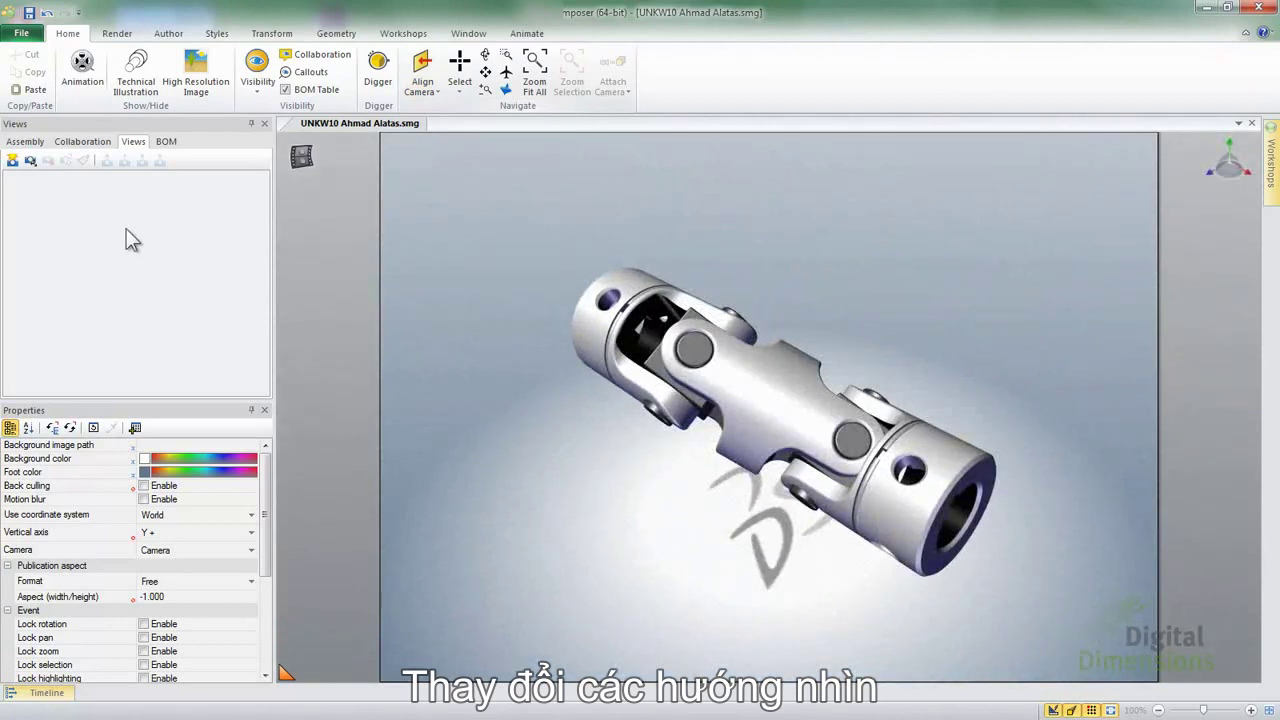
click(12, 161)
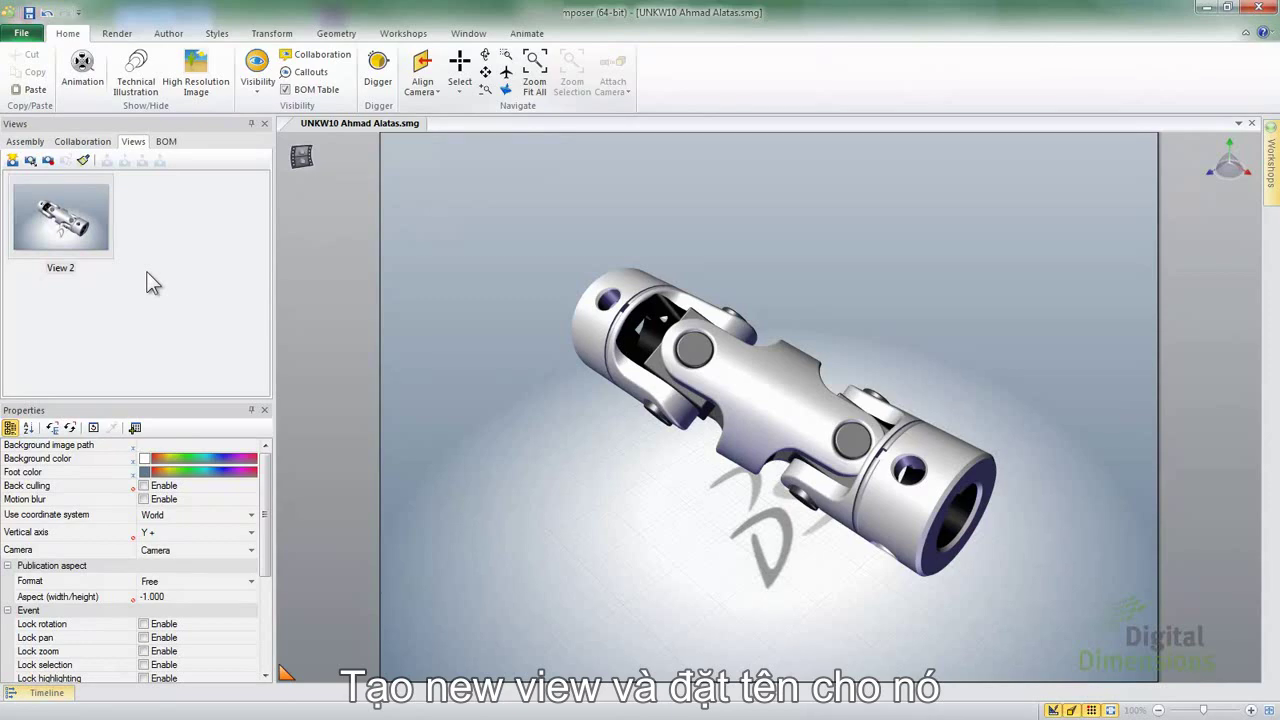
Step: Align the camera to the opposite Right/Left side of the joint and capture it as a second view
click(421, 88)
click(447, 144)
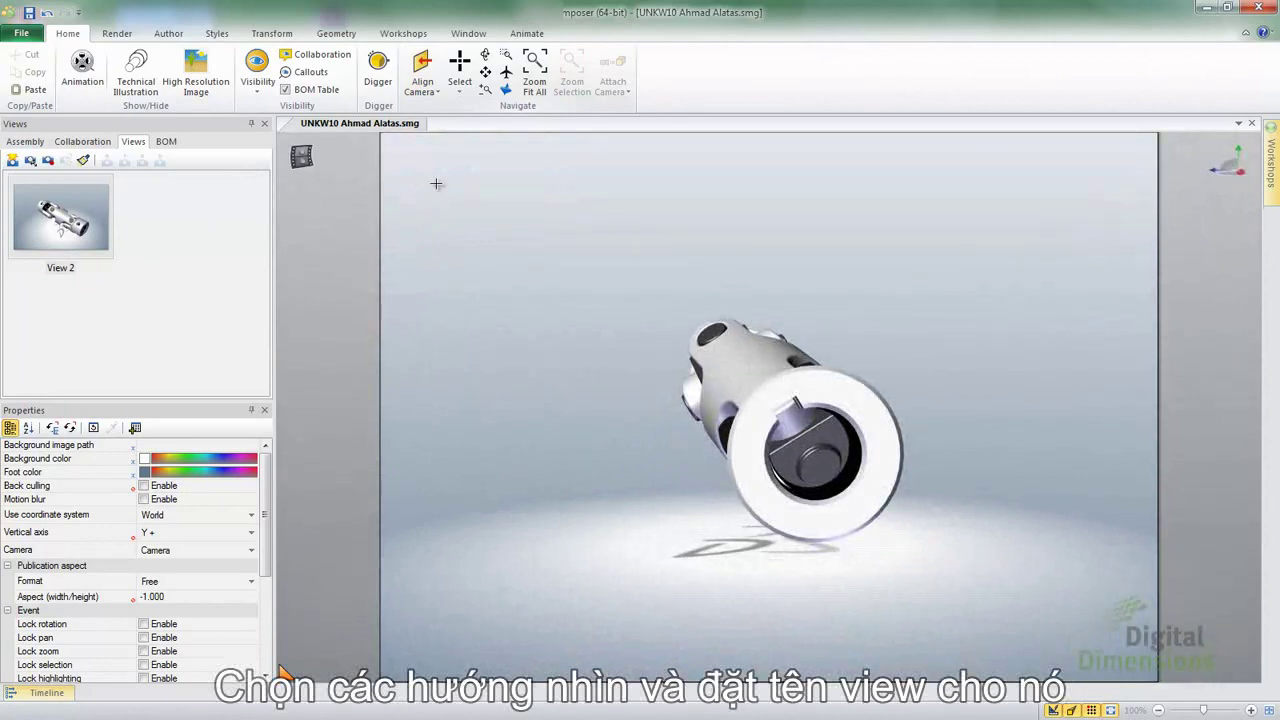
click(421, 85)
click(438, 146)
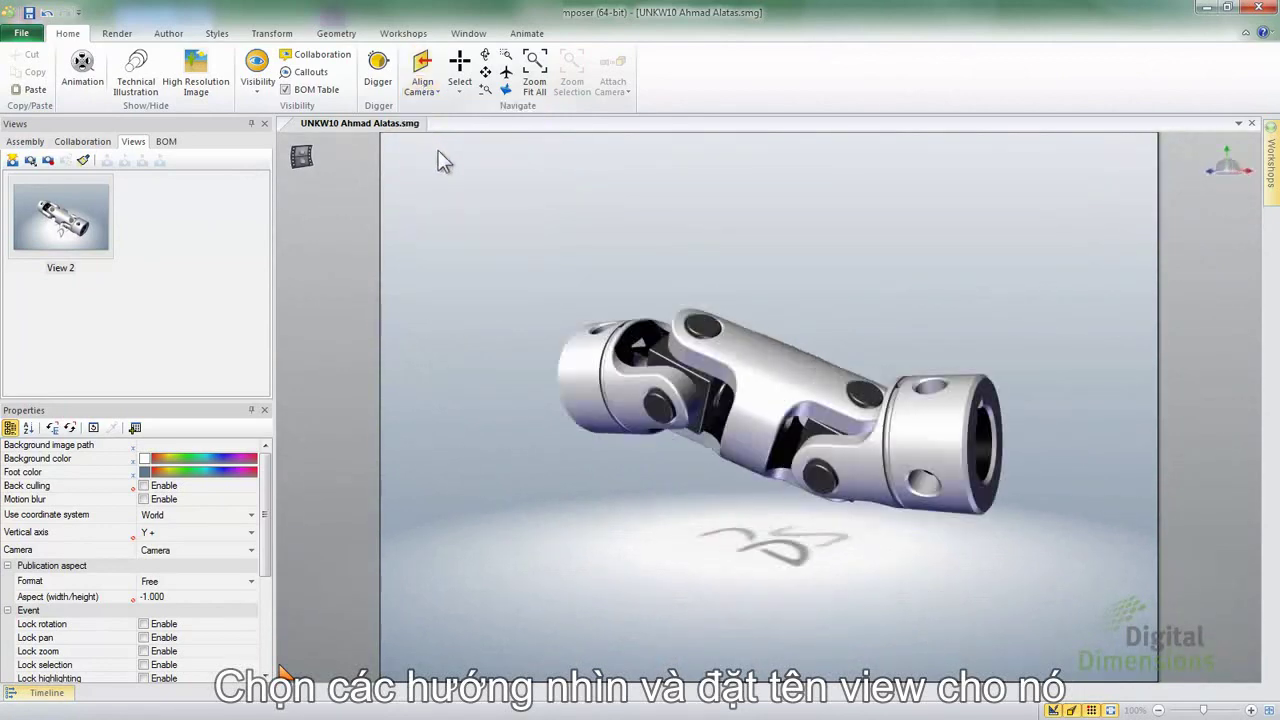
click(12, 160)
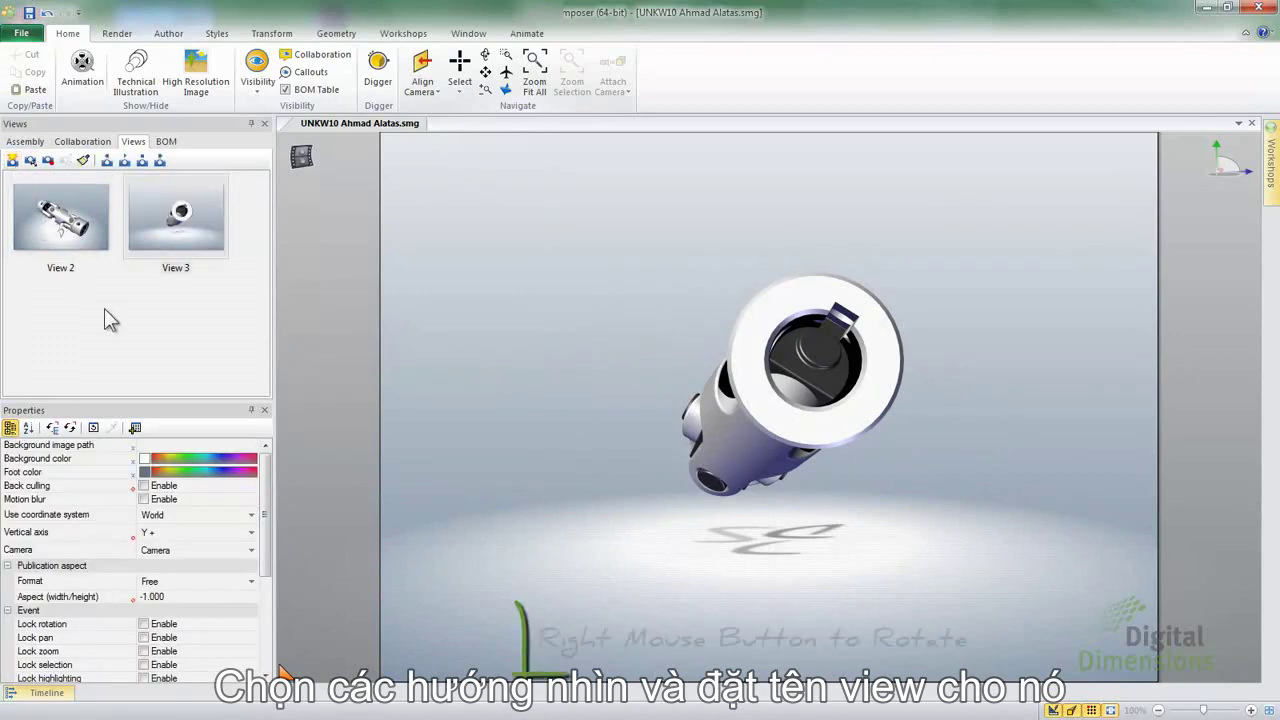
Step: Rotate the joint to an angled orientation and update View 3 with it
right_drag(660, 251, 603, 269)
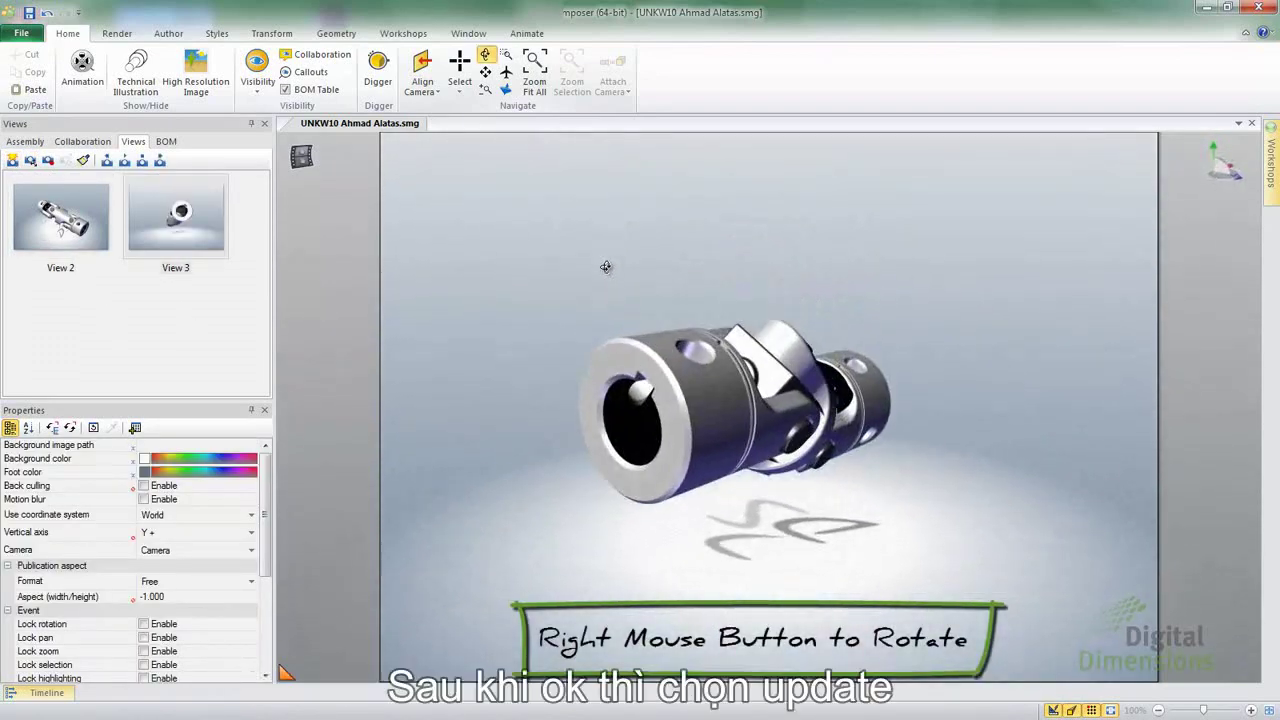
click(220, 240)
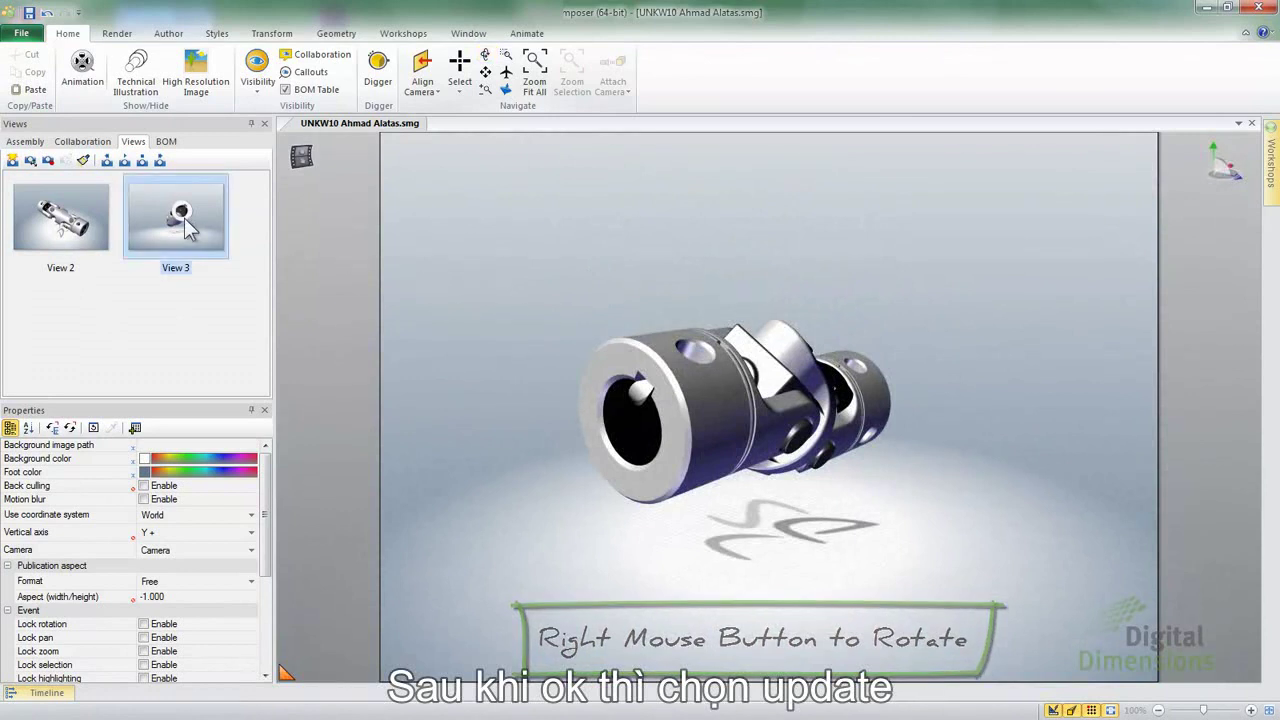
click(50, 170)
Step: Rename the first saved view as Top and the second as Iso
click(72, 272)
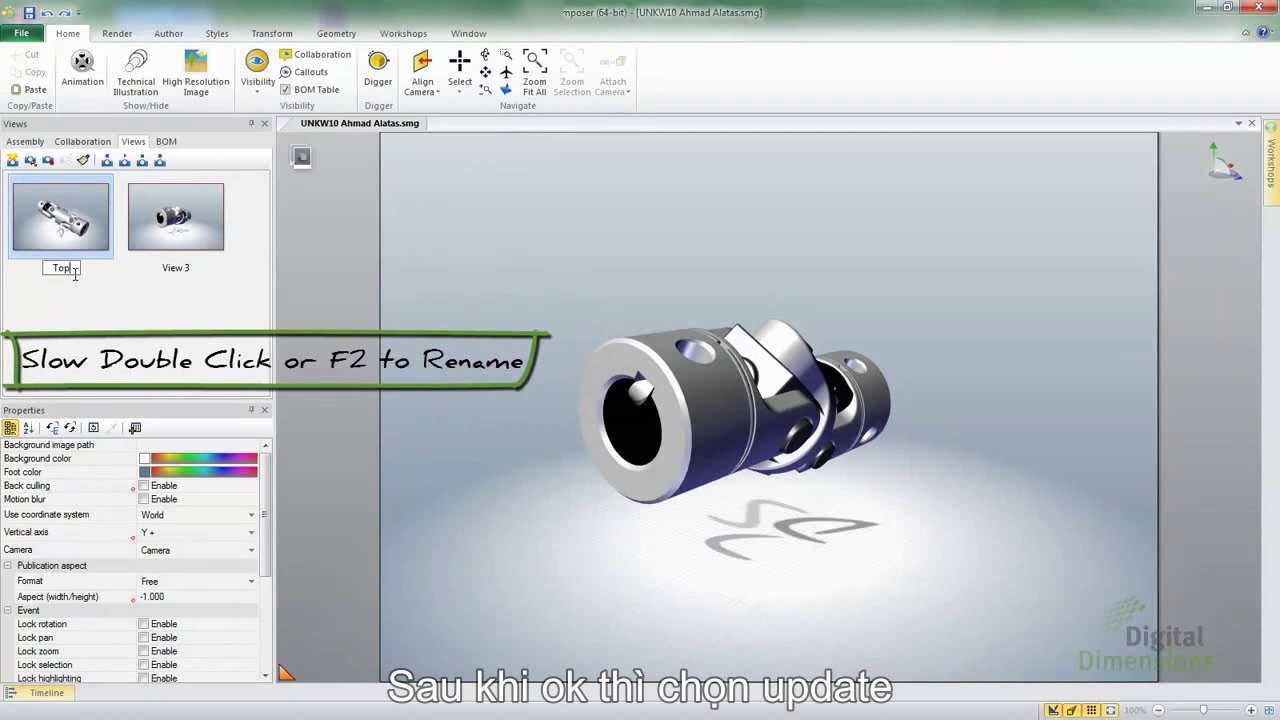
click(186, 270)
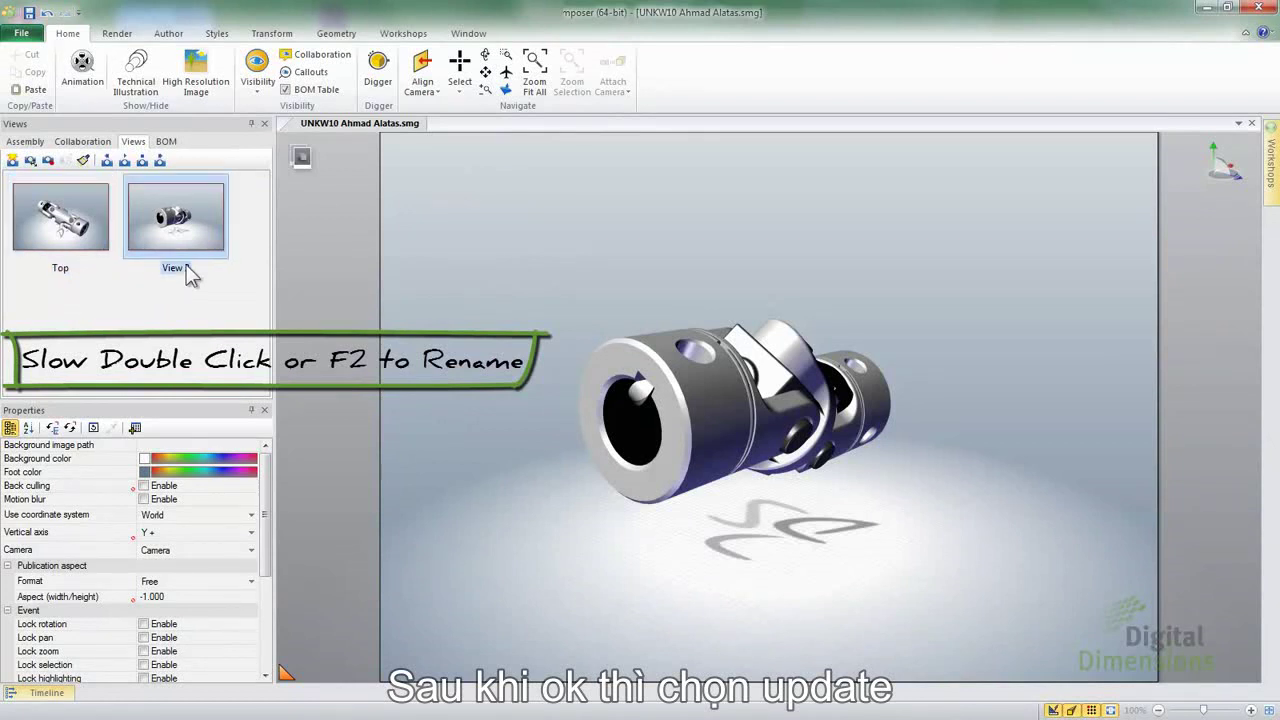
text(Iso)
key(Return)
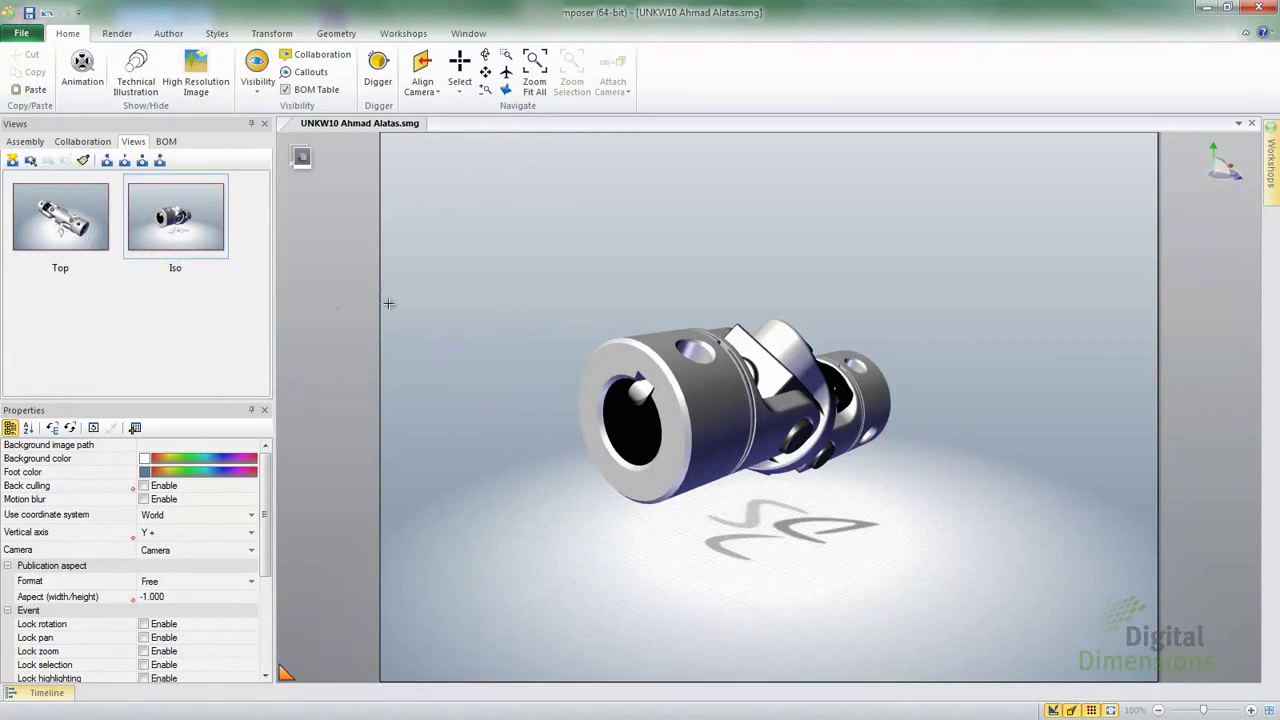
Step: Align the camera to 3/4 X- Y+ Z+ and capture it as a new view named Back iso
click(410, 94)
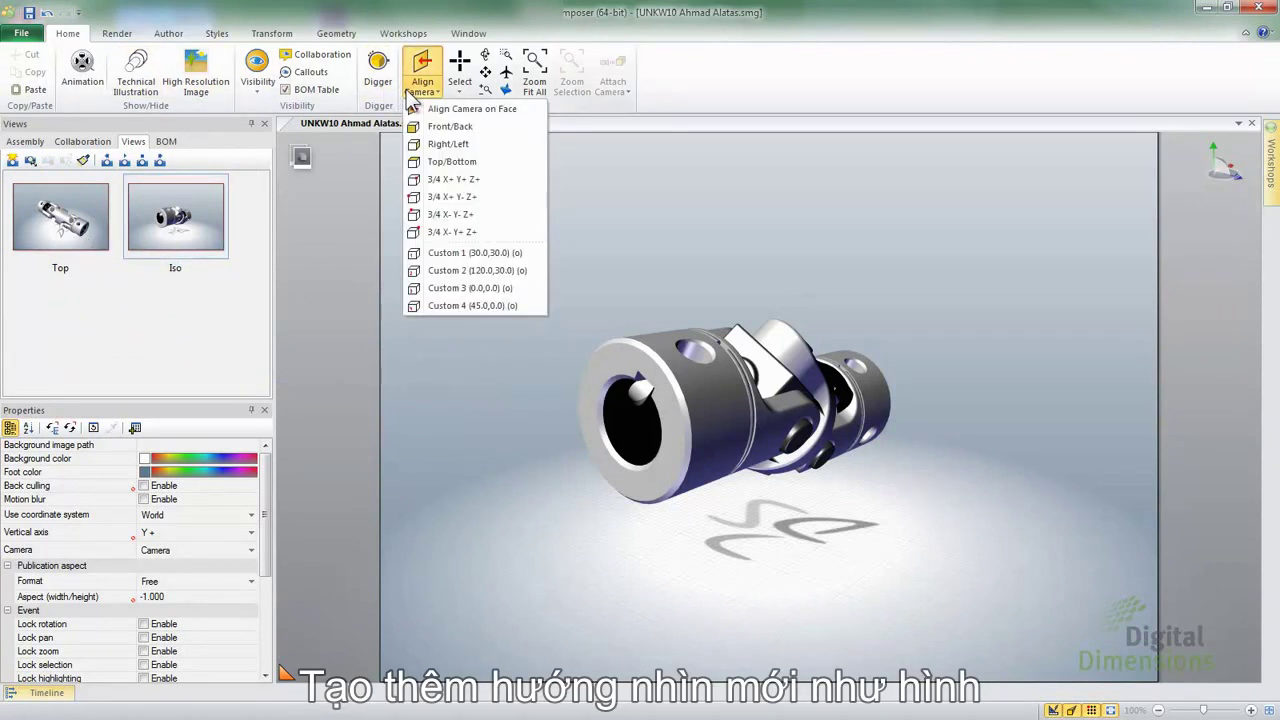
click(452, 231)
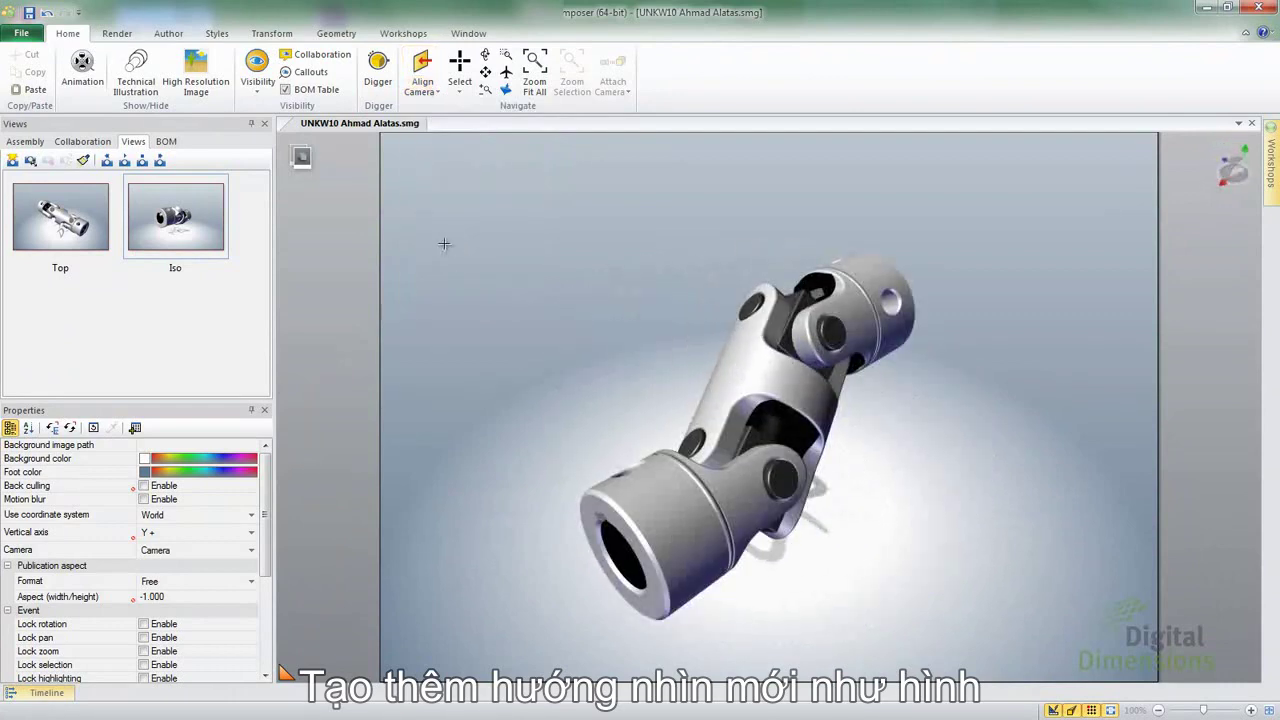
click(12, 161)
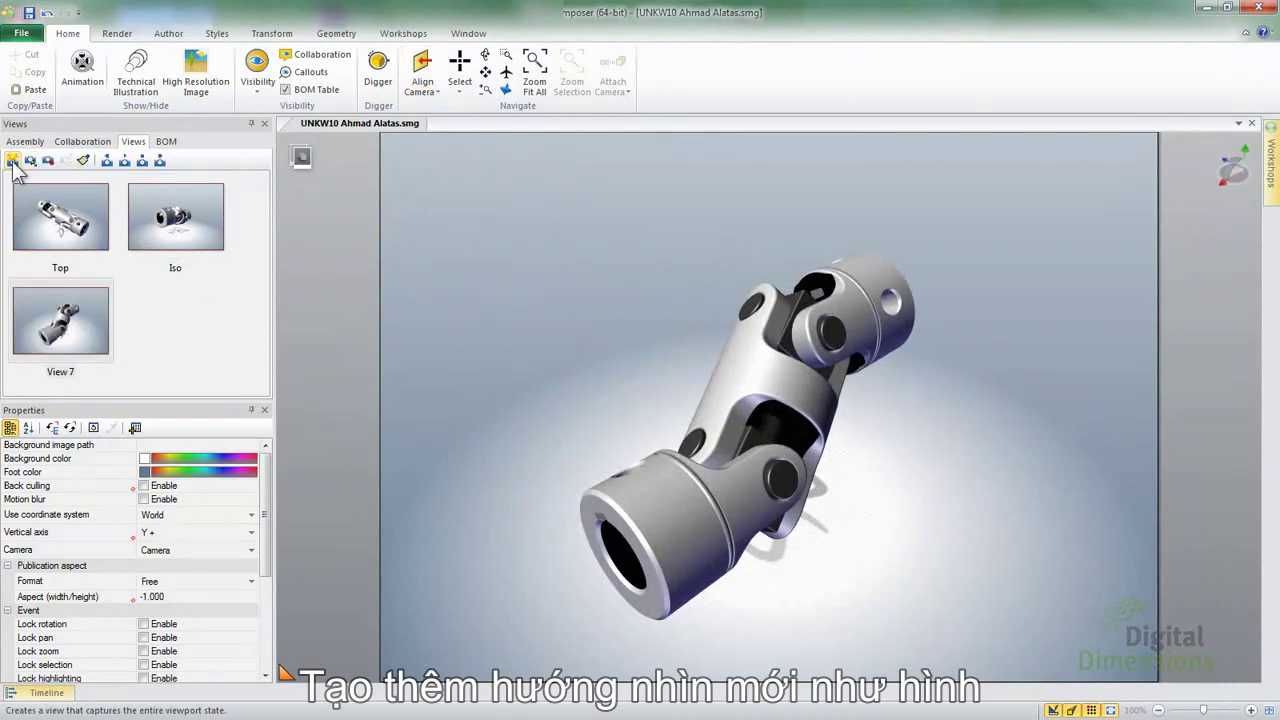
double_click(60, 376)
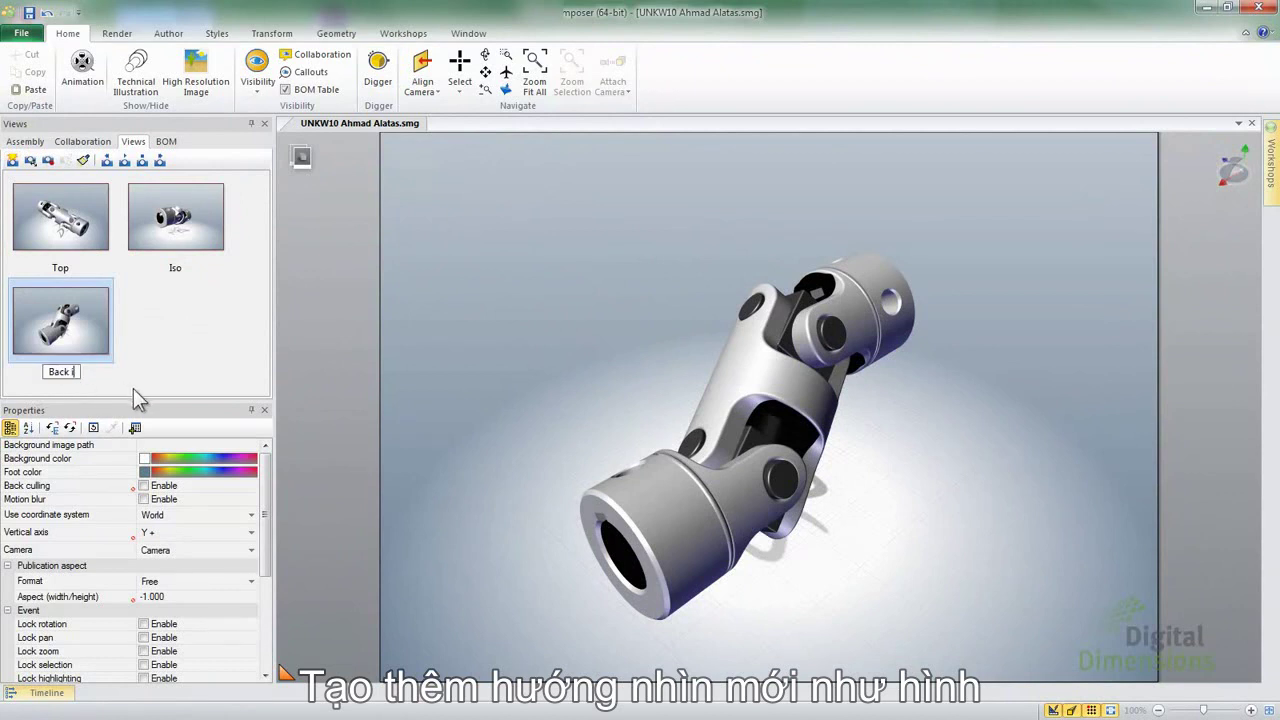
key(Return)
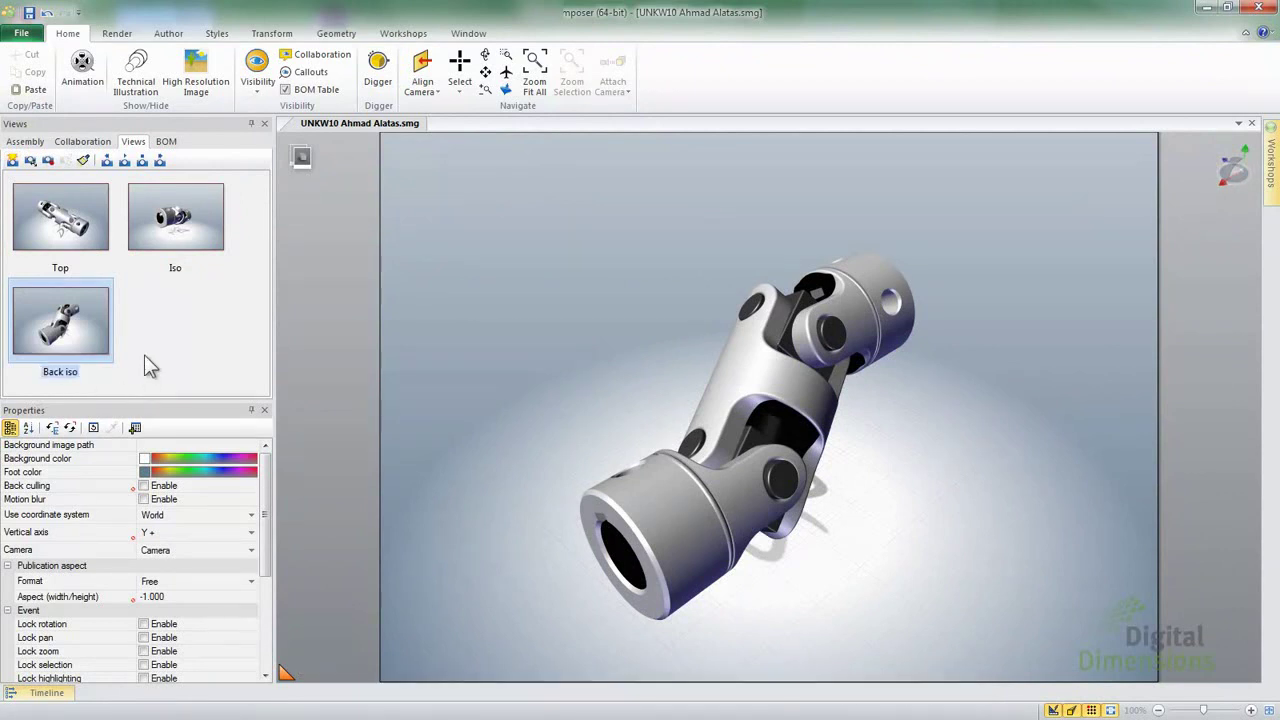
Step: Set the render mode to Smooth with Outline
click(117, 35)
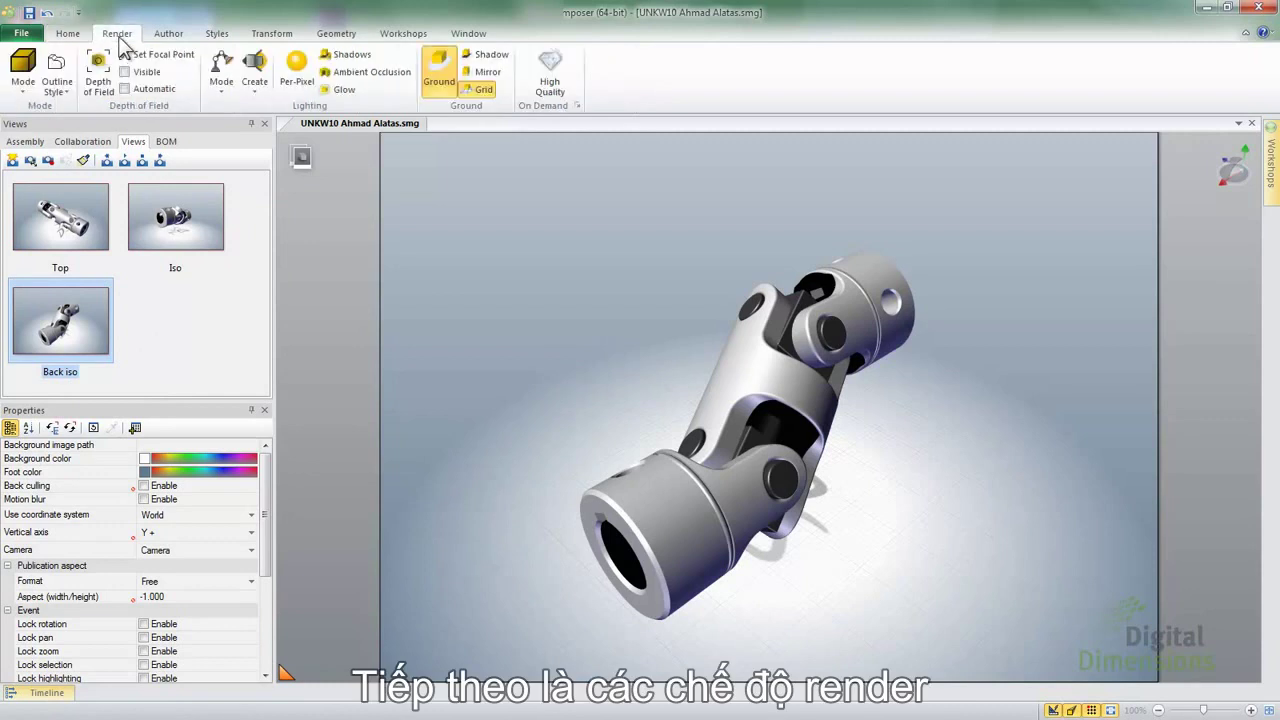
click(24, 84)
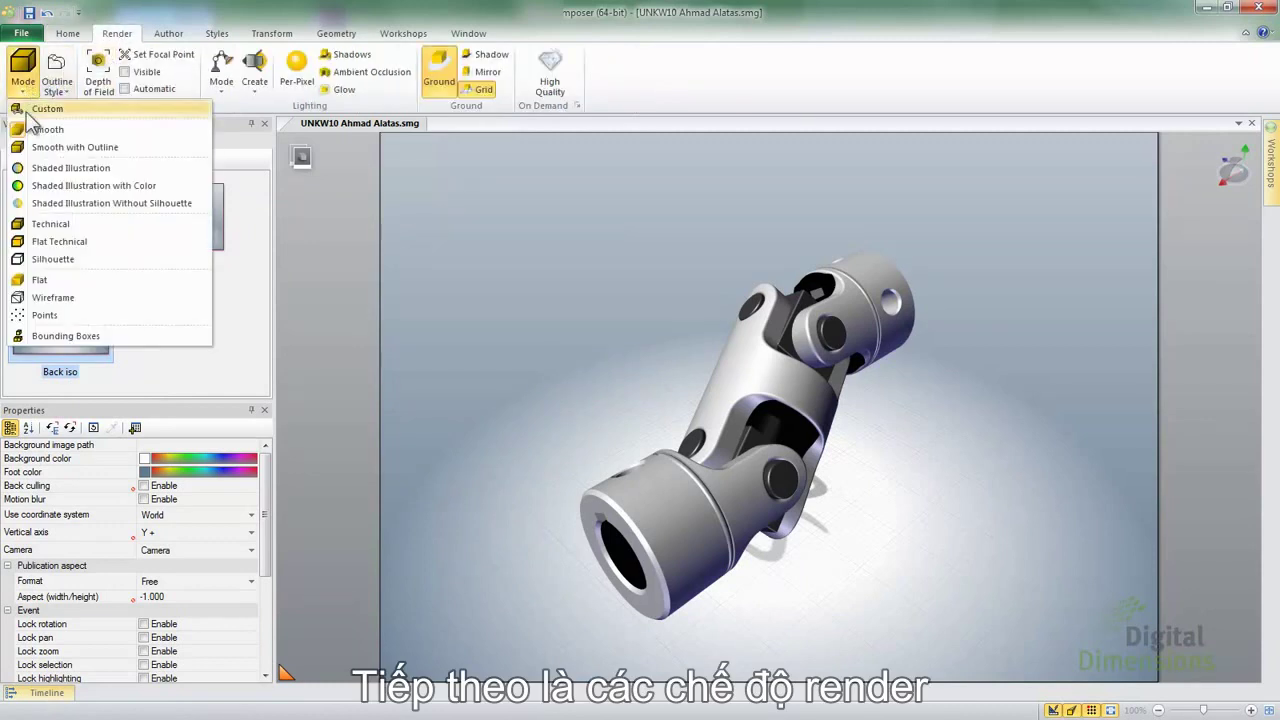
click(60, 147)
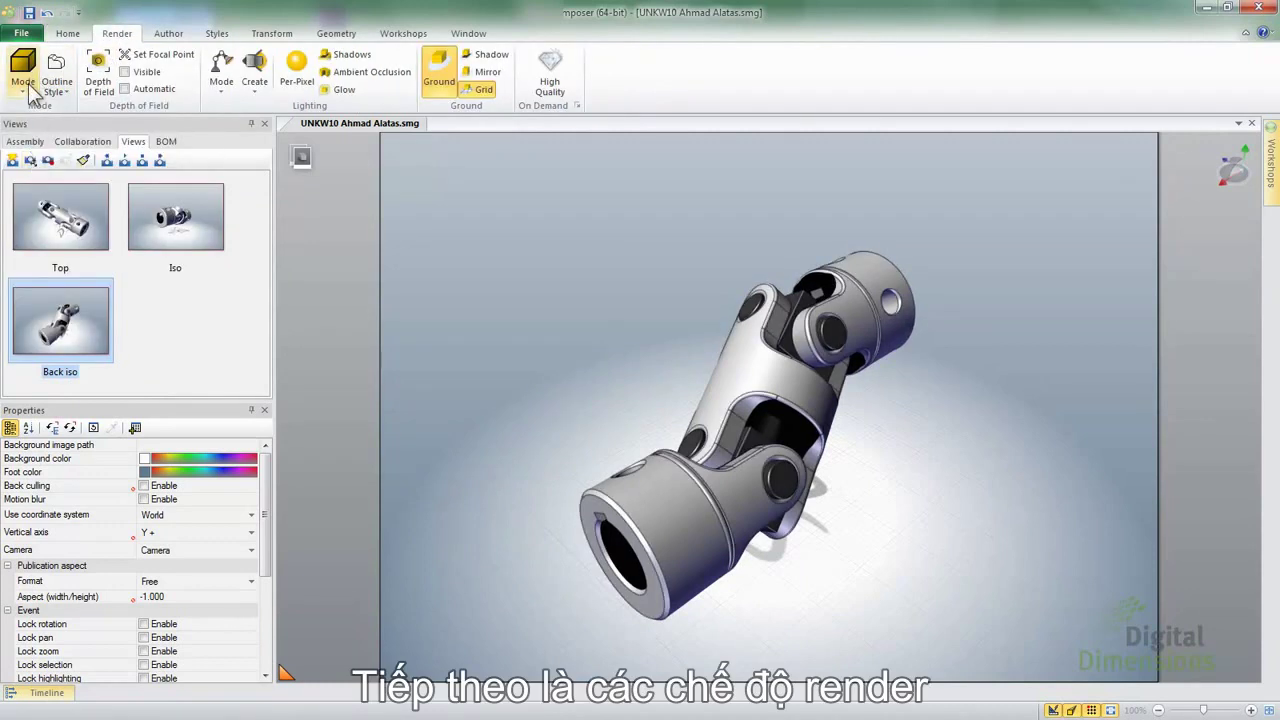
Step: Set the render mode to Shaded Illustration with Color and capture the current display as a new view
click(30, 84)
click(40, 186)
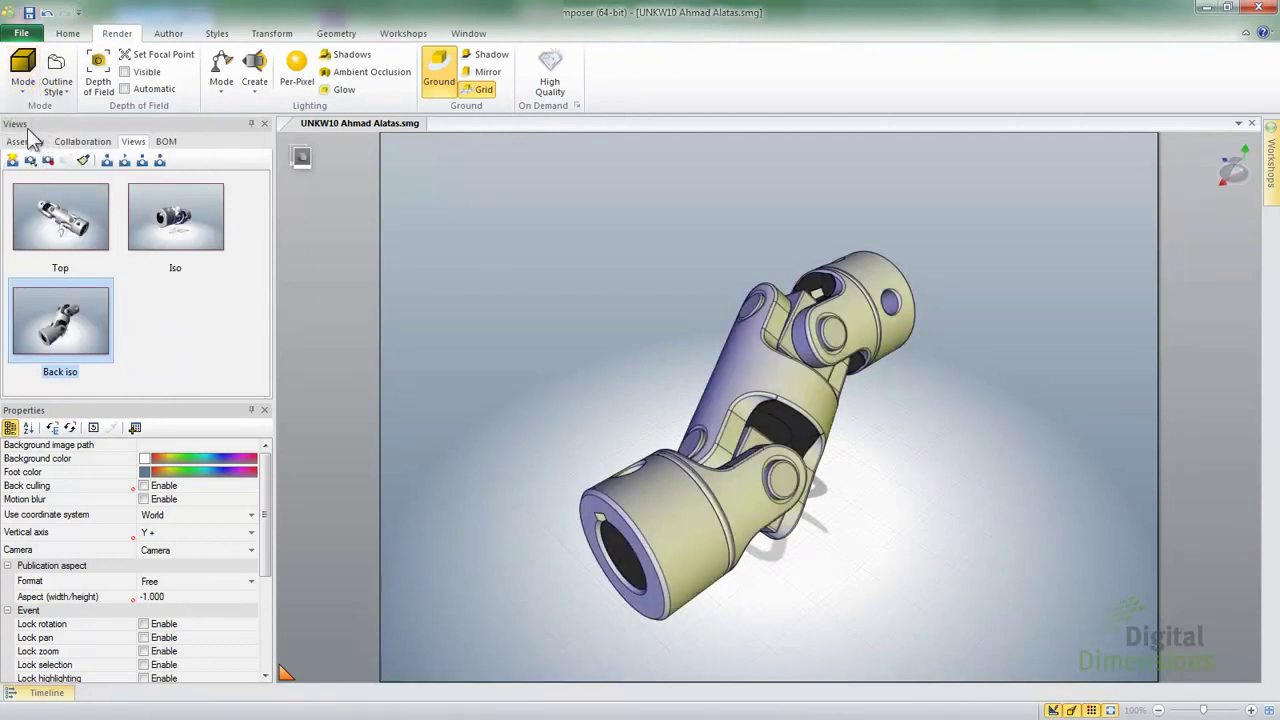
click(13, 161)
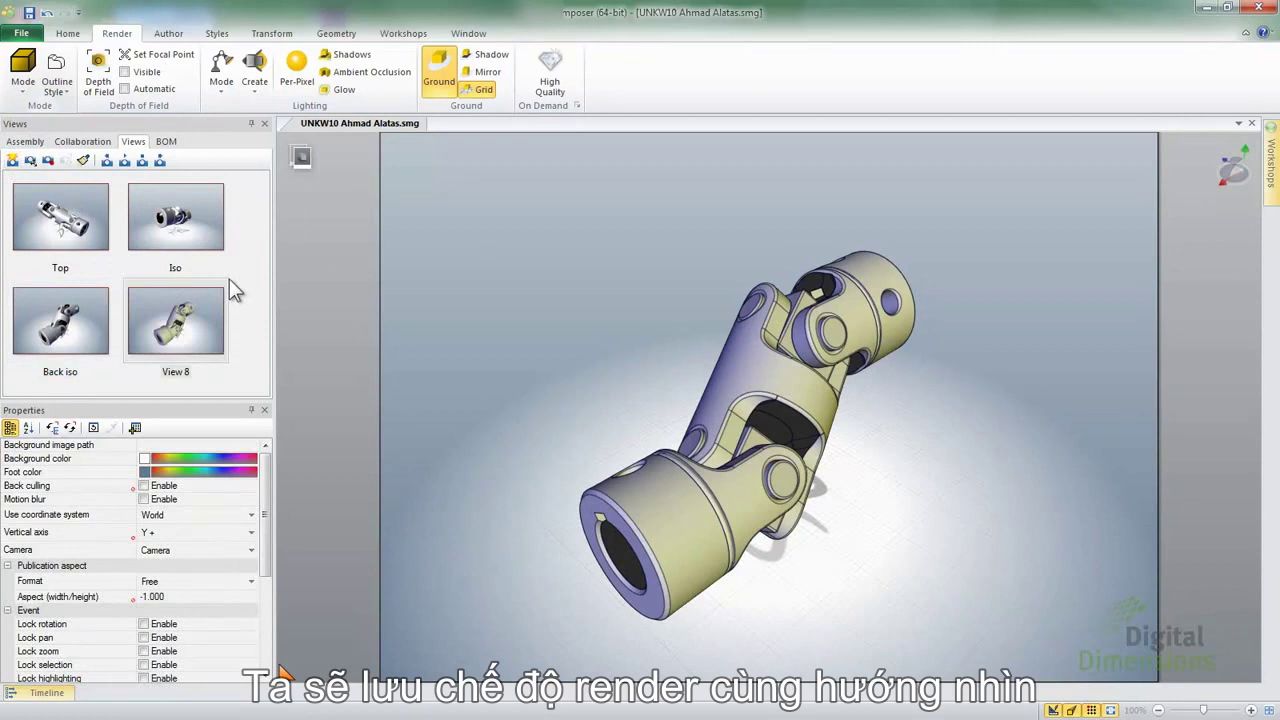
Step: Rename the most recently captured view as "Shaded Ill with color"
click(186, 372)
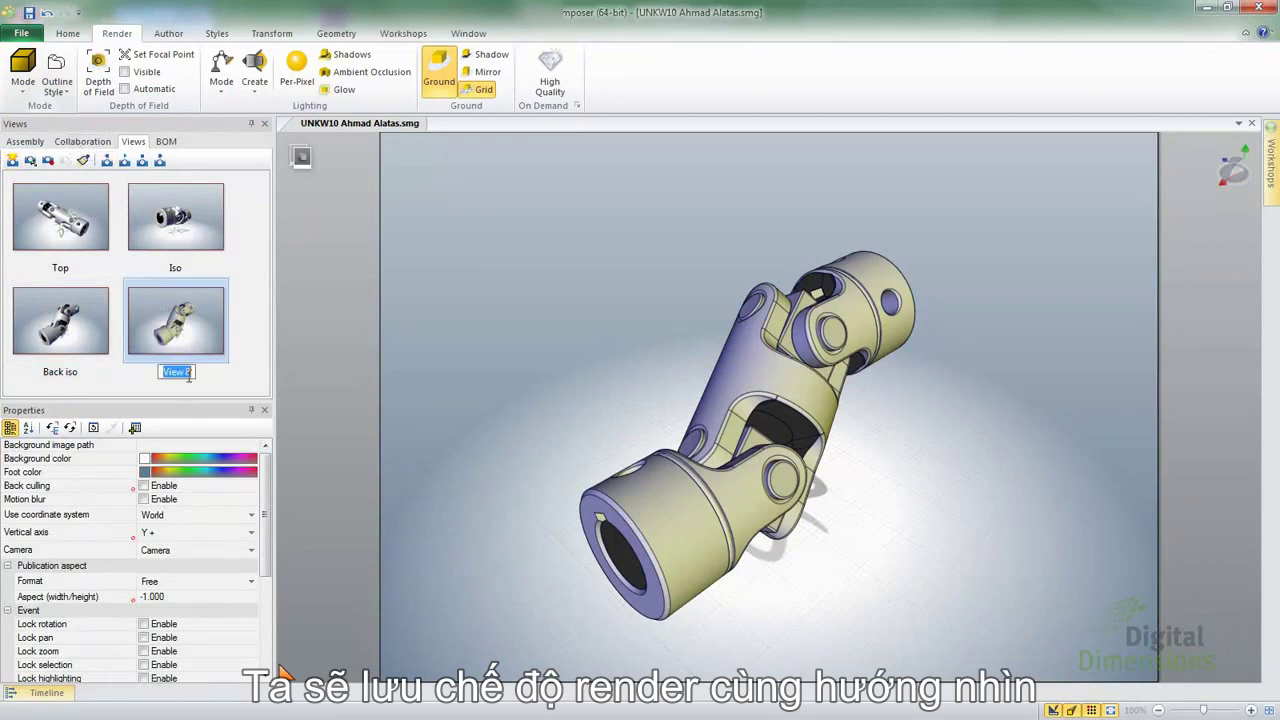
text(Shaded Ill w)
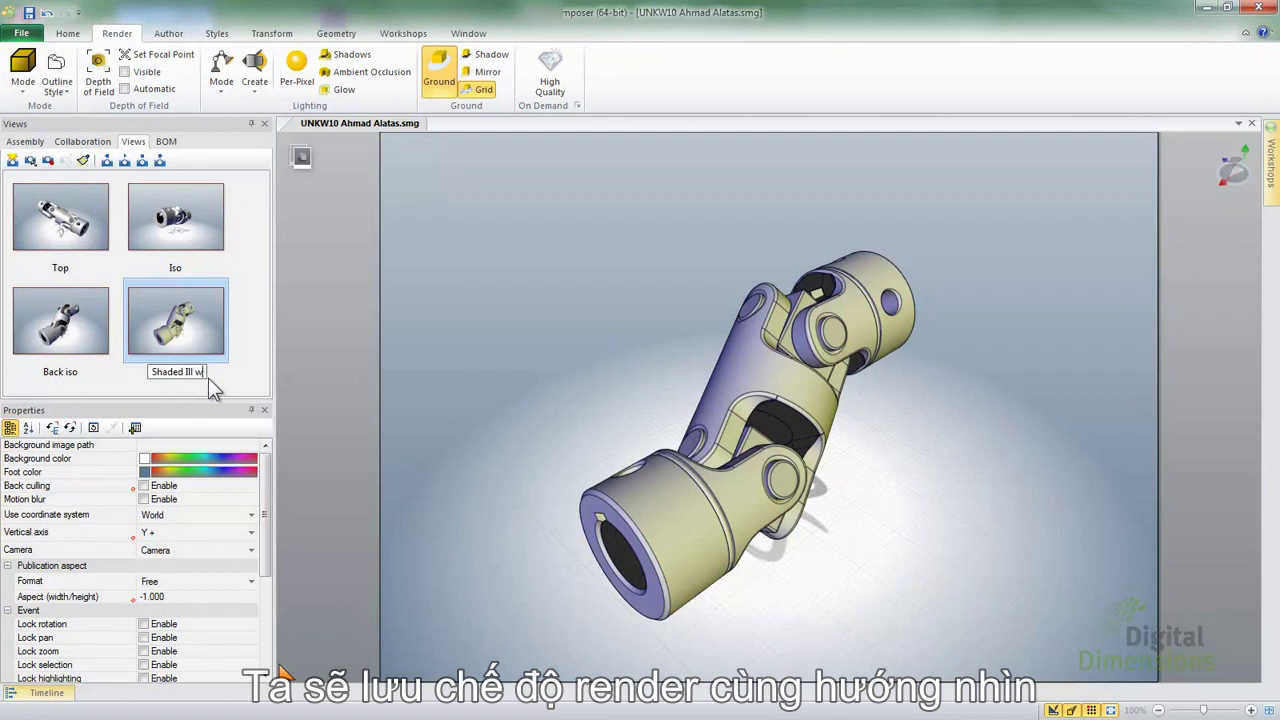
text(ith color)
key(Return)
click(240, 340)
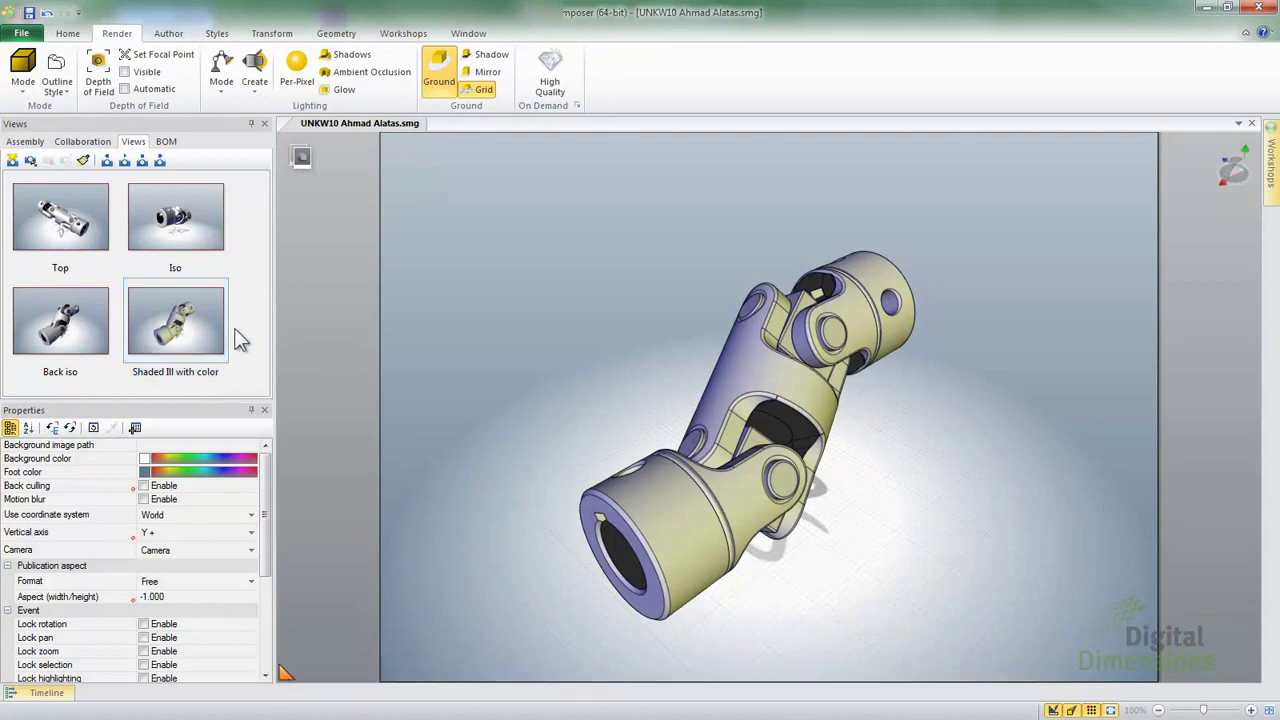
Step: Orbit the universal joint to a side-on orientation and set its render mode to Technical
drag(520, 394, 423, 354)
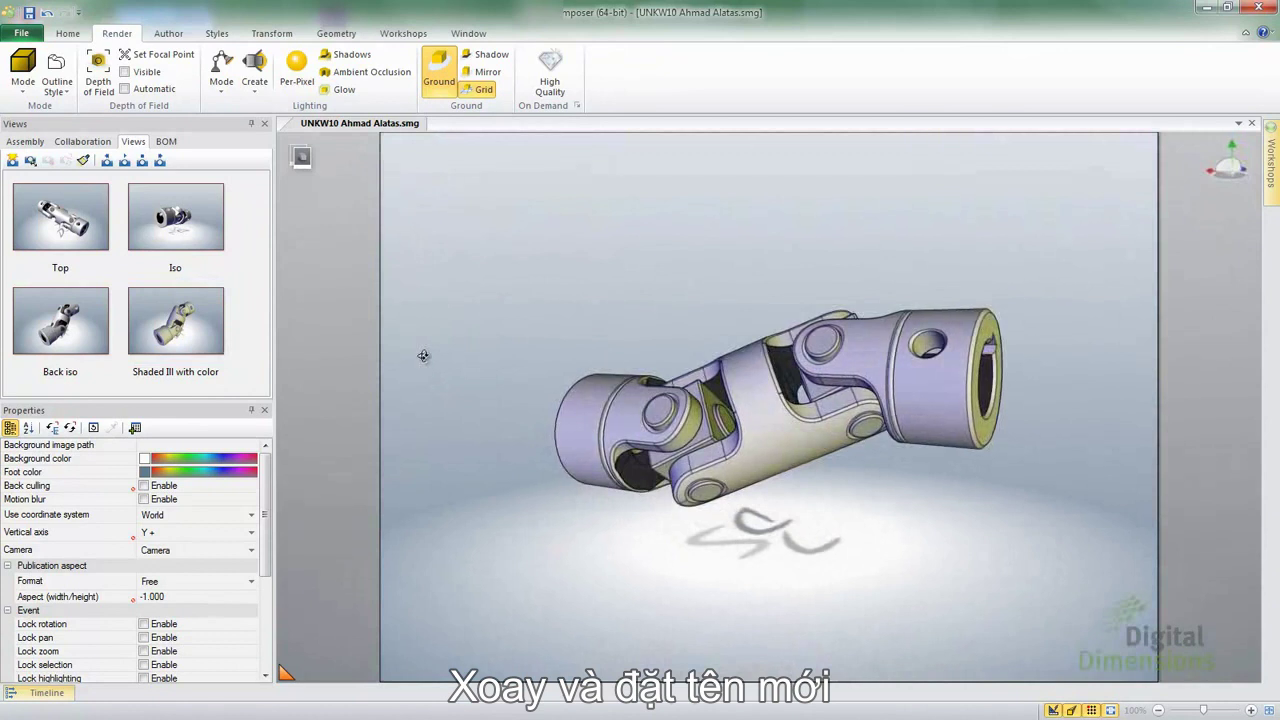
click(24, 86)
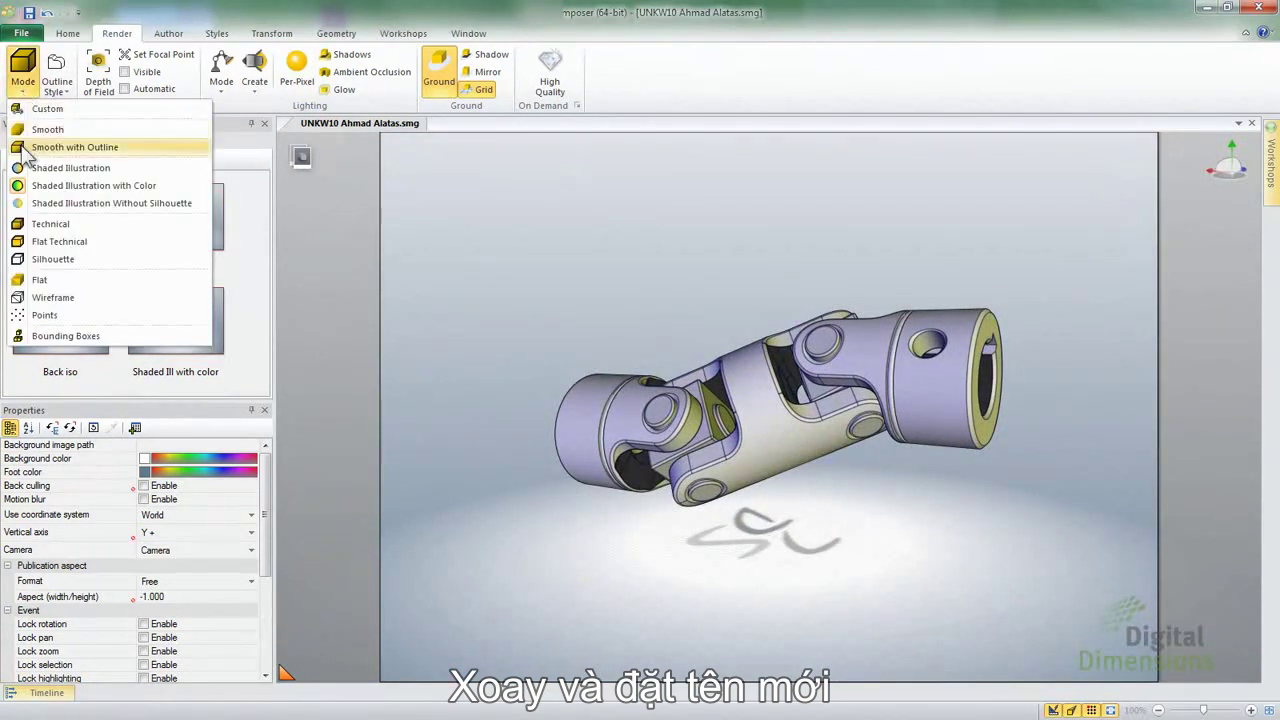
click(30, 224)
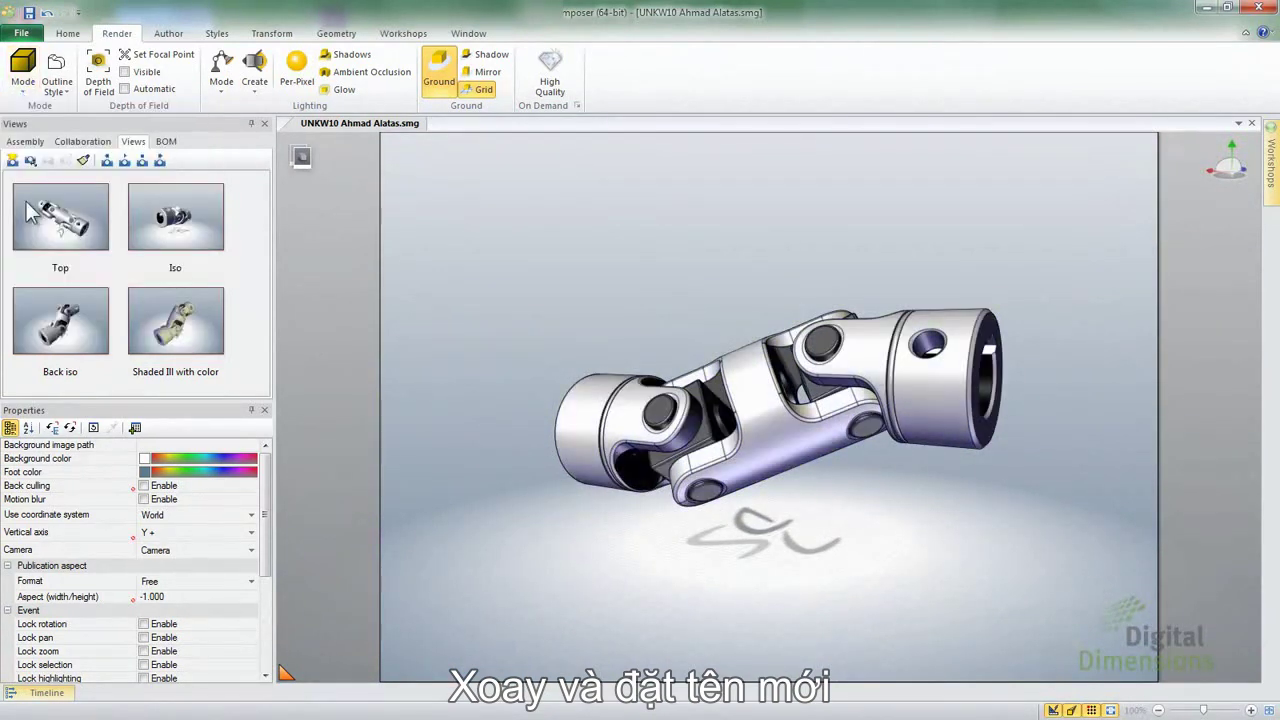
Step: Capture the current display as a new view and rename it "New view"
click(14, 162)
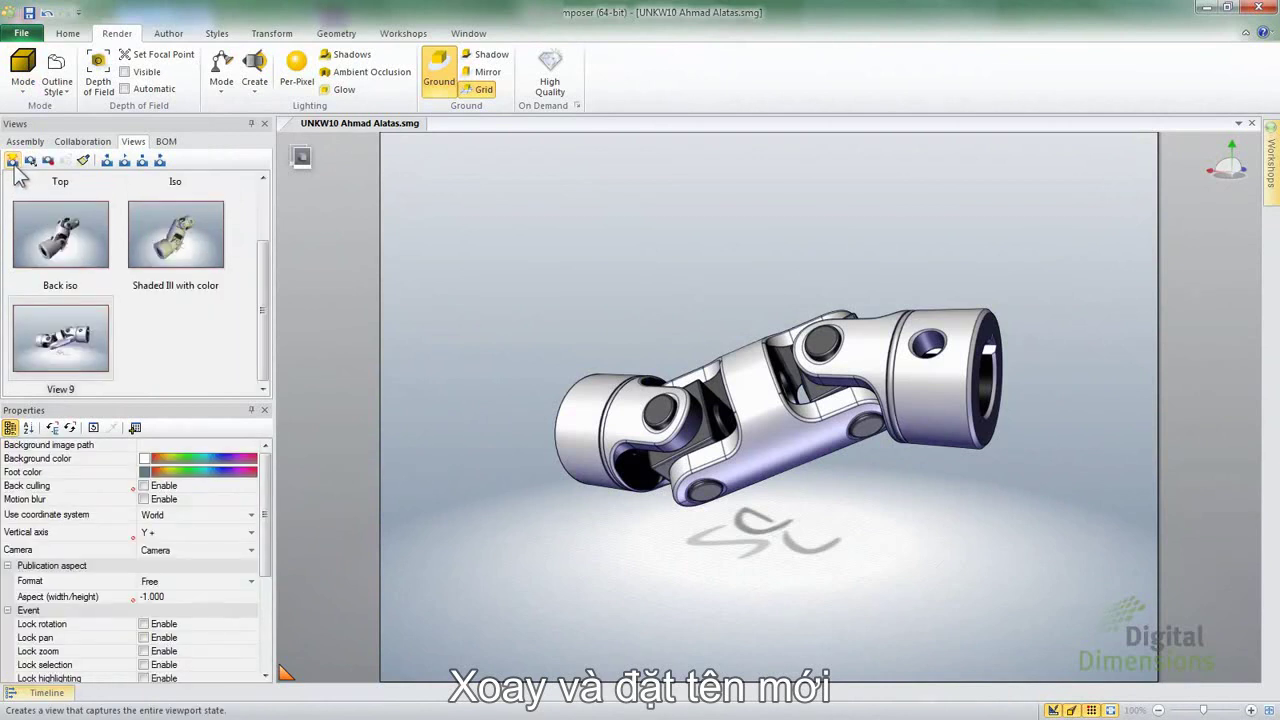
click(62, 345)
key(F2)
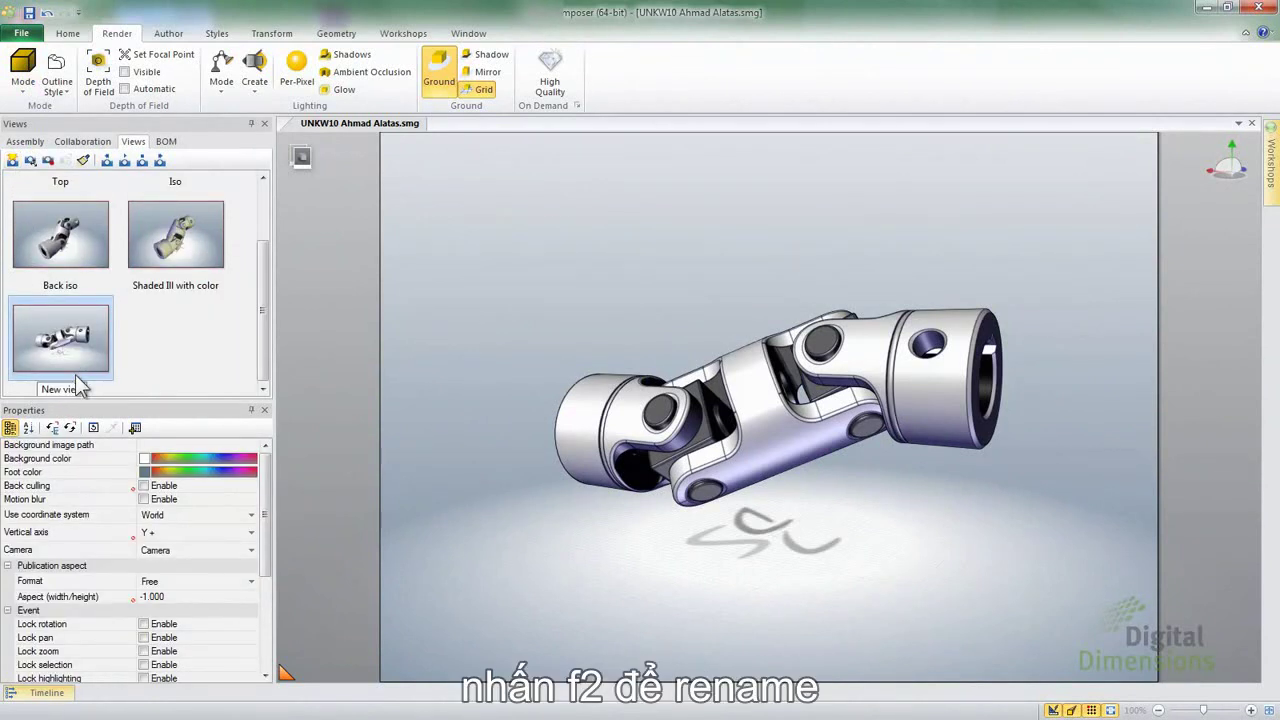
Step: Set the render mode to Silhouette and update the saved view New view with the current scene
click(22, 86)
click(32, 258)
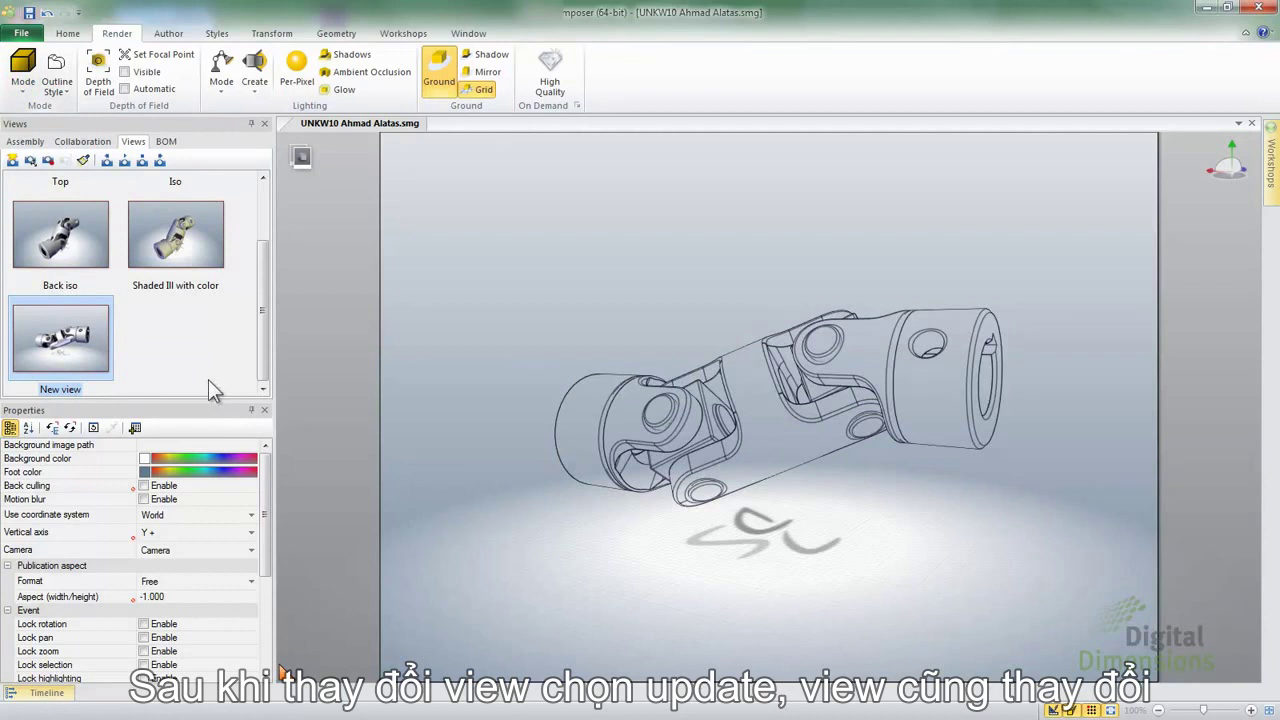
click(46, 162)
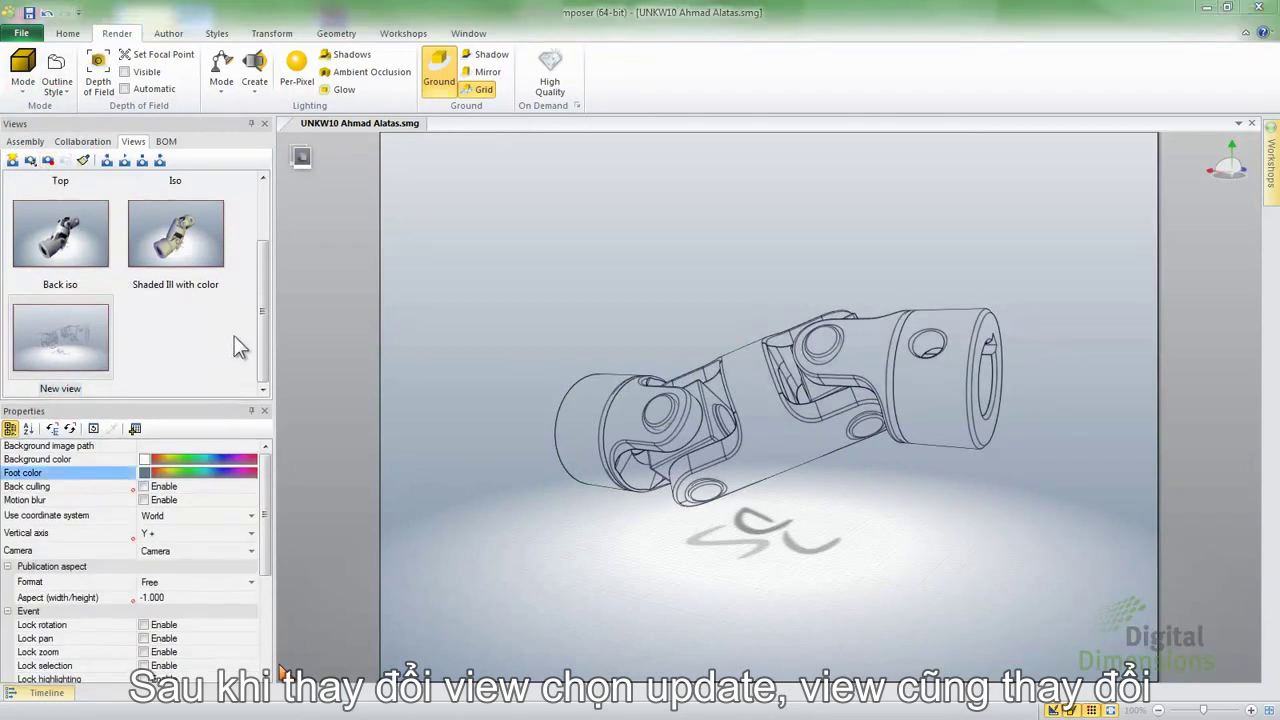
Step: Turn off the ground display and set the background's foot color to white
click(441, 84)
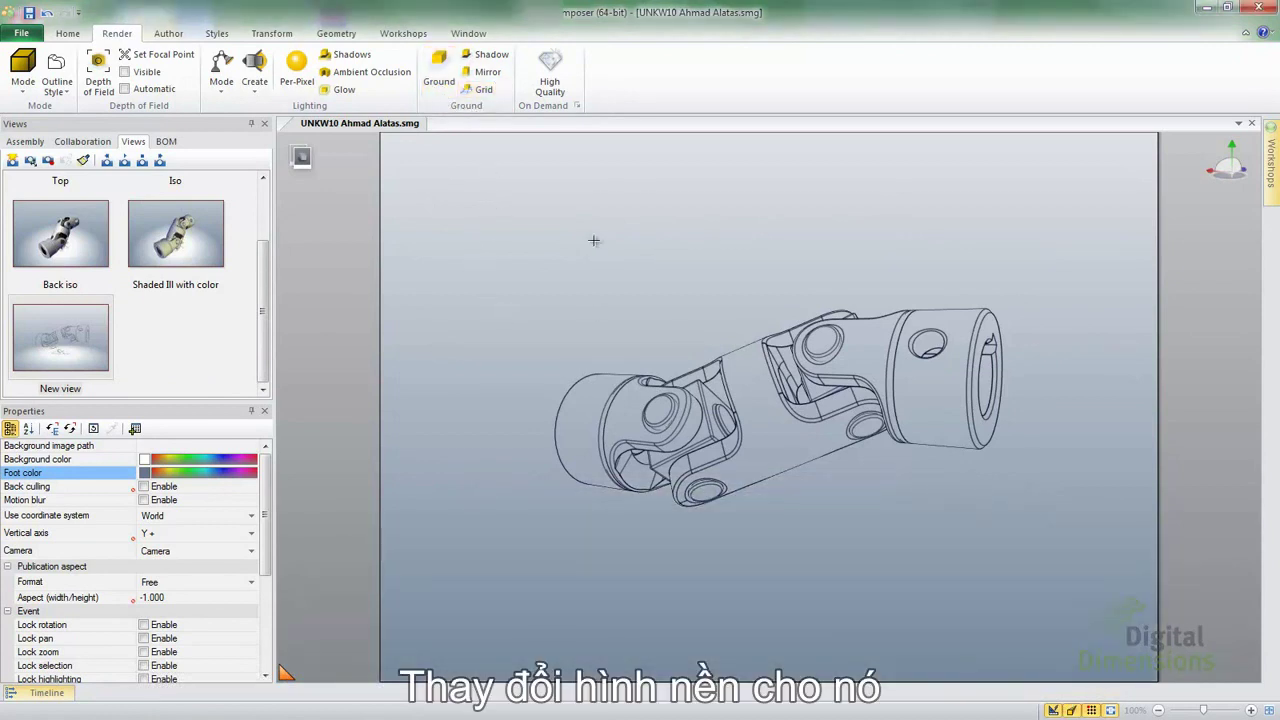
click(146, 473)
click(150, 518)
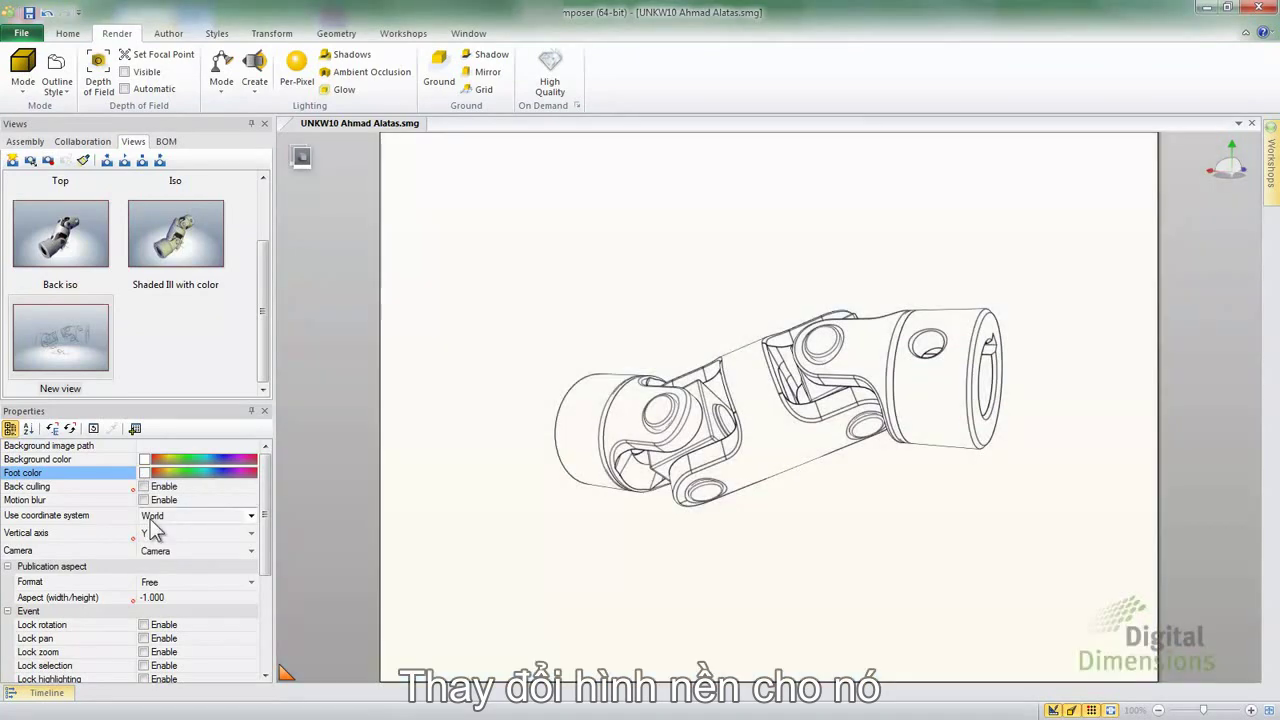
Step: Enlarge and reposition the joint to fill the page, and update New view with this scene
scroll(820, 527, up, 2)
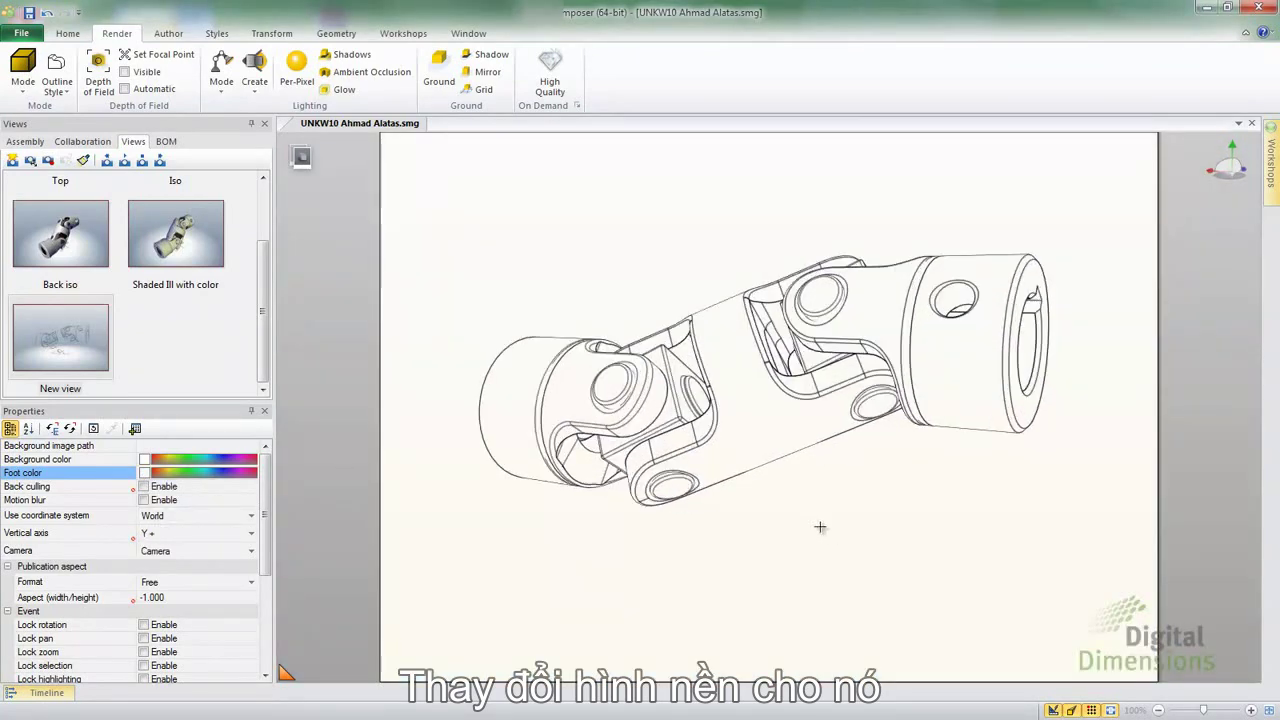
scroll(799, 501, up, 2)
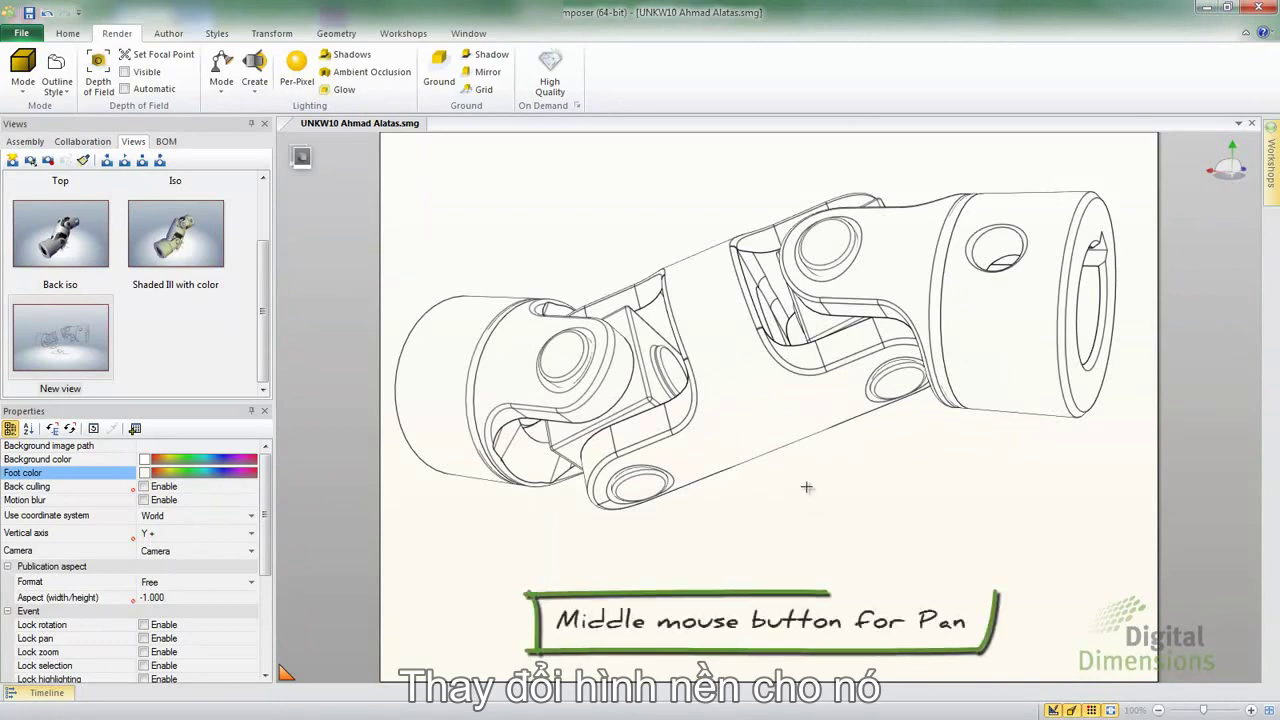
middle_drag(807, 487, 816, 544)
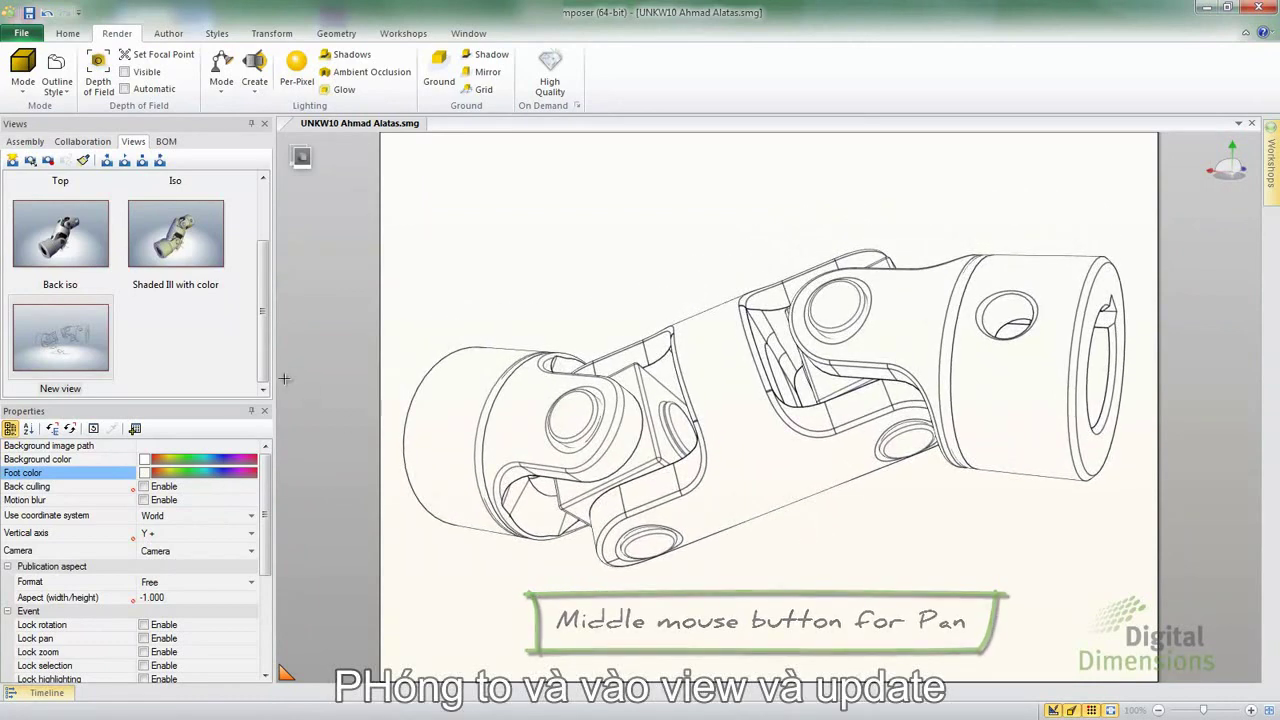
click(74, 331)
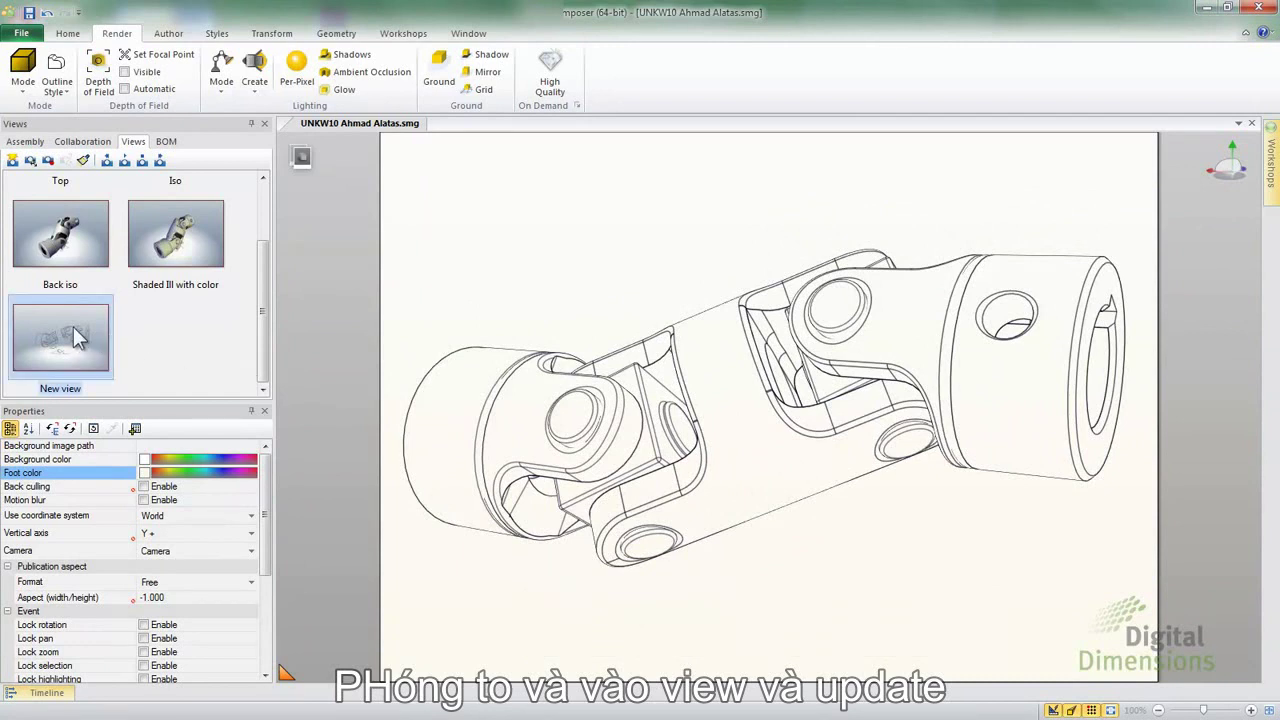
click(46, 160)
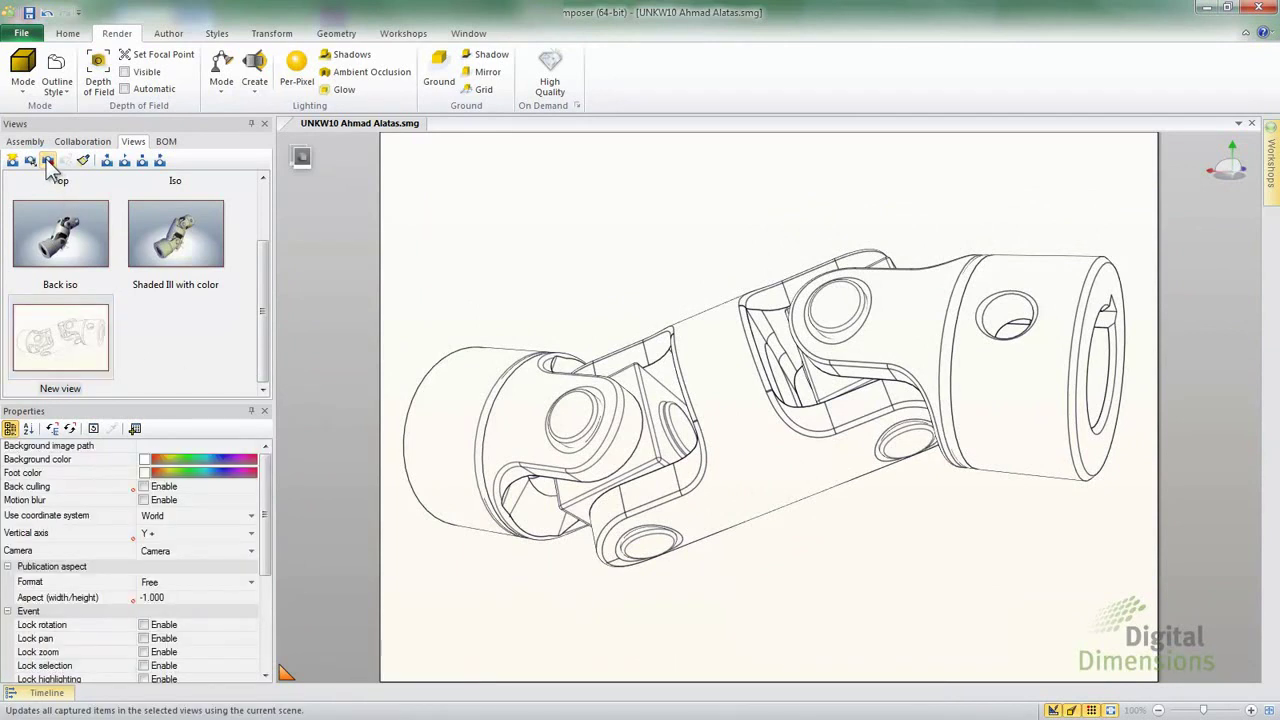